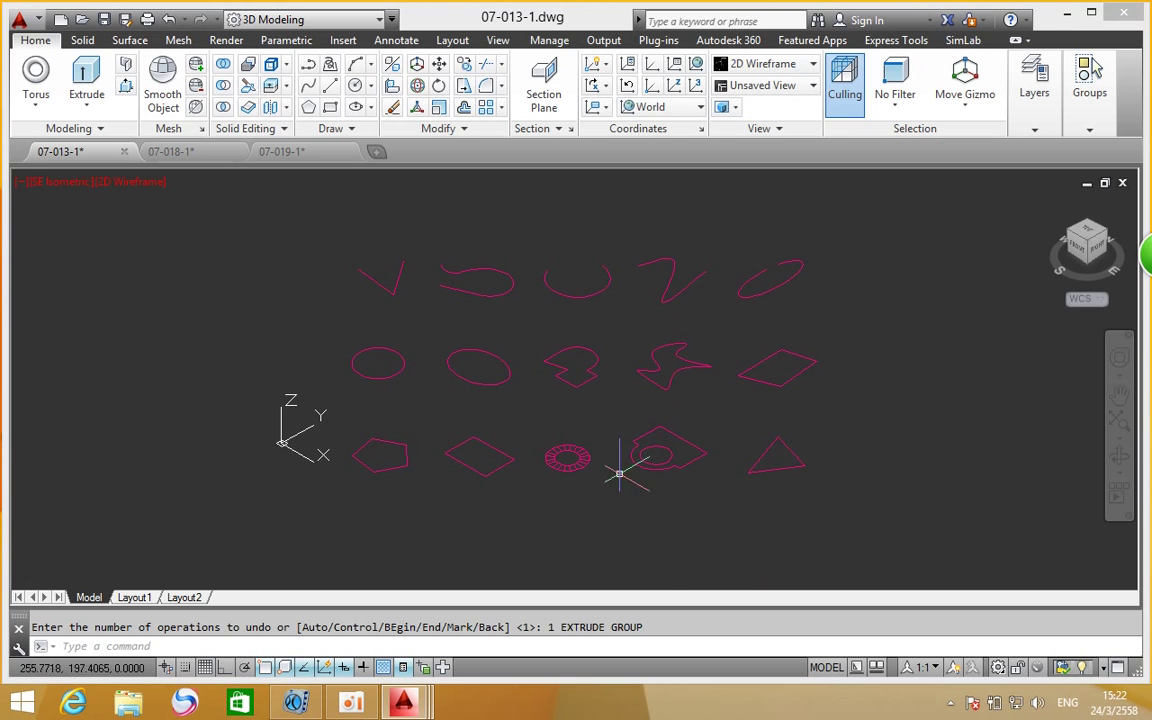
Step: Window-select all 16 grid profiles and extrude them 40 units tall
{"action": "middle_click_drag", "start_coordinate": [562, 419], "coordinate": [530, 406]}
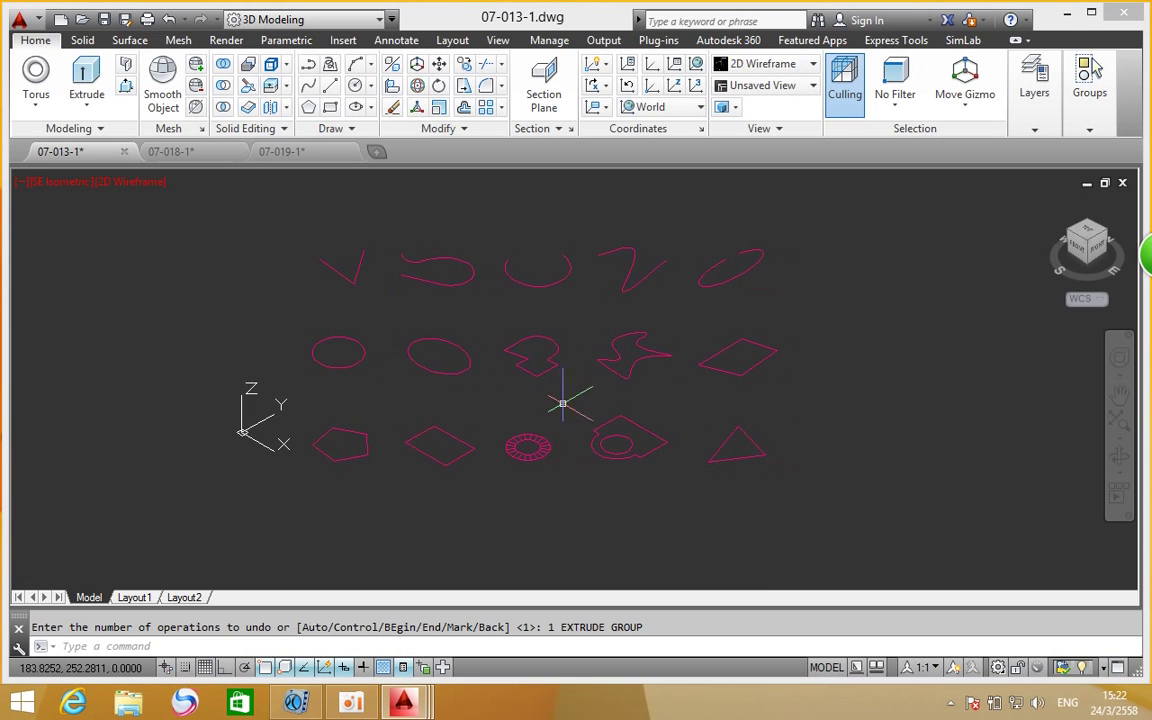
{"action": "left_click", "coordinate": [86, 78]}
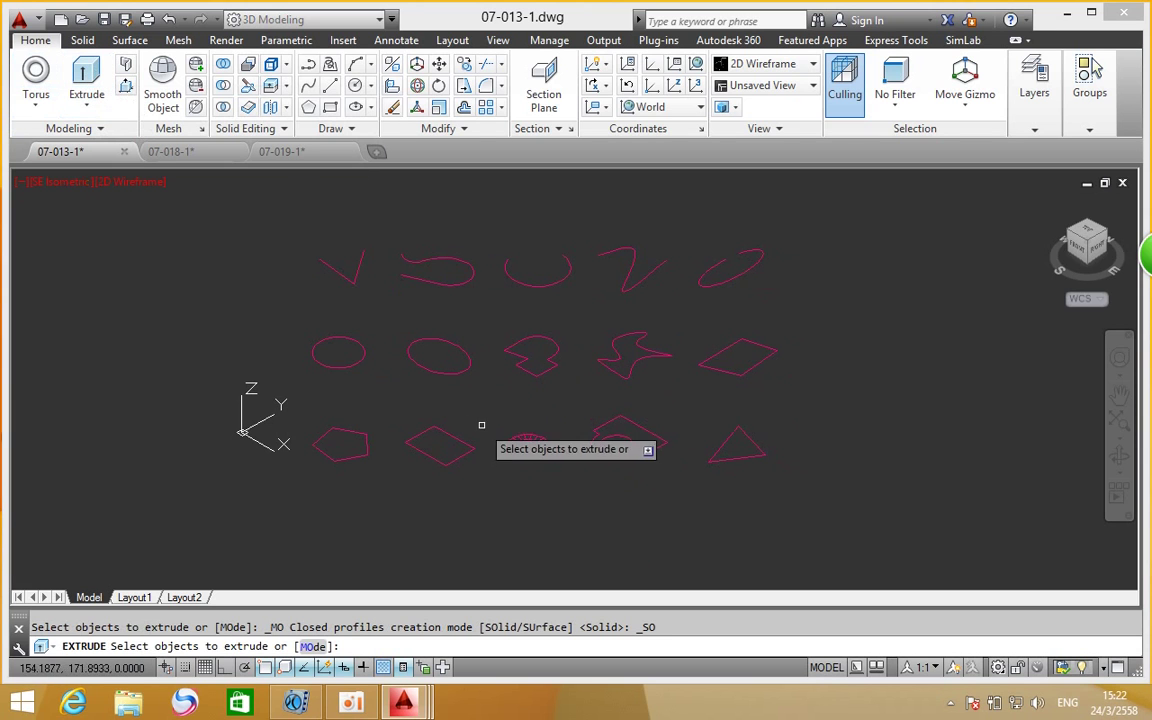
{"action": "left_click", "coordinate": [857, 199]}
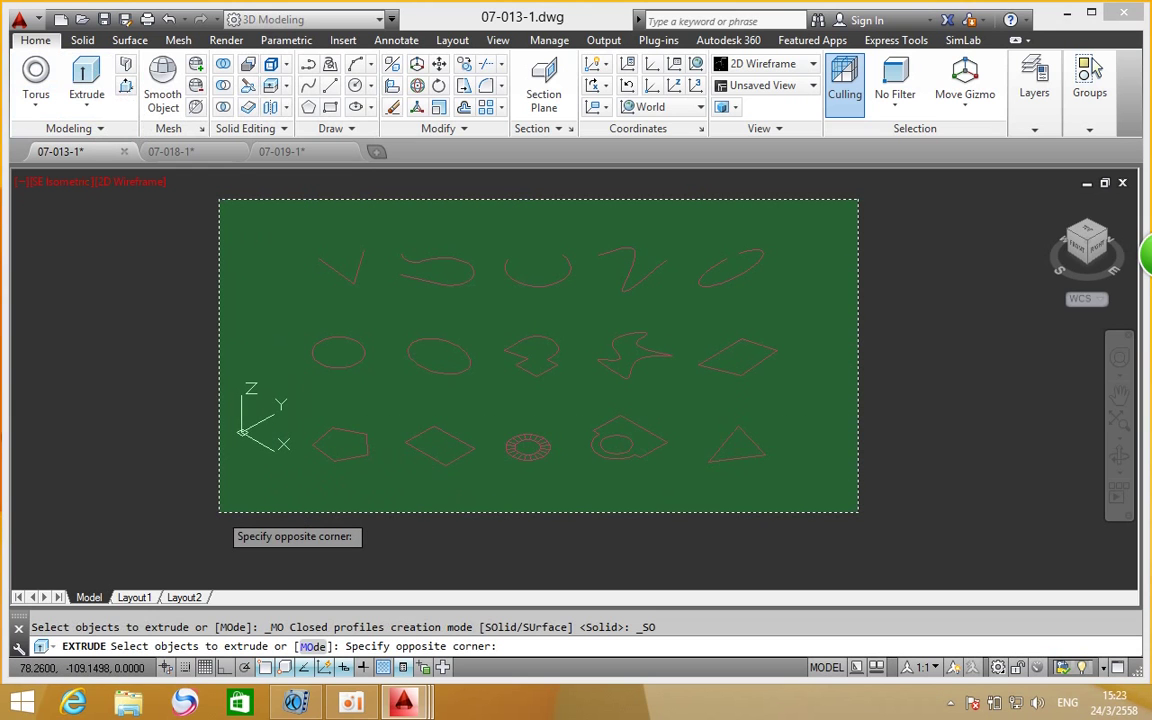
{"action": "left_click", "coordinate": [220, 511]}
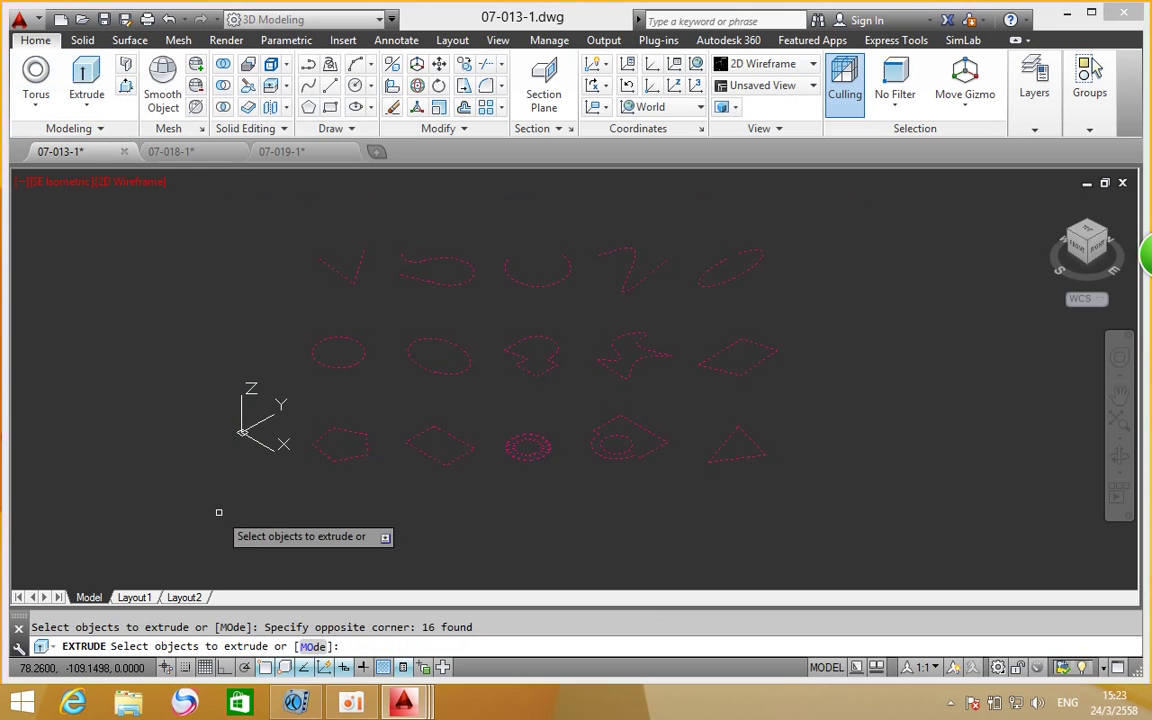
{"action": "right_click", "coordinate": [873, 415]}
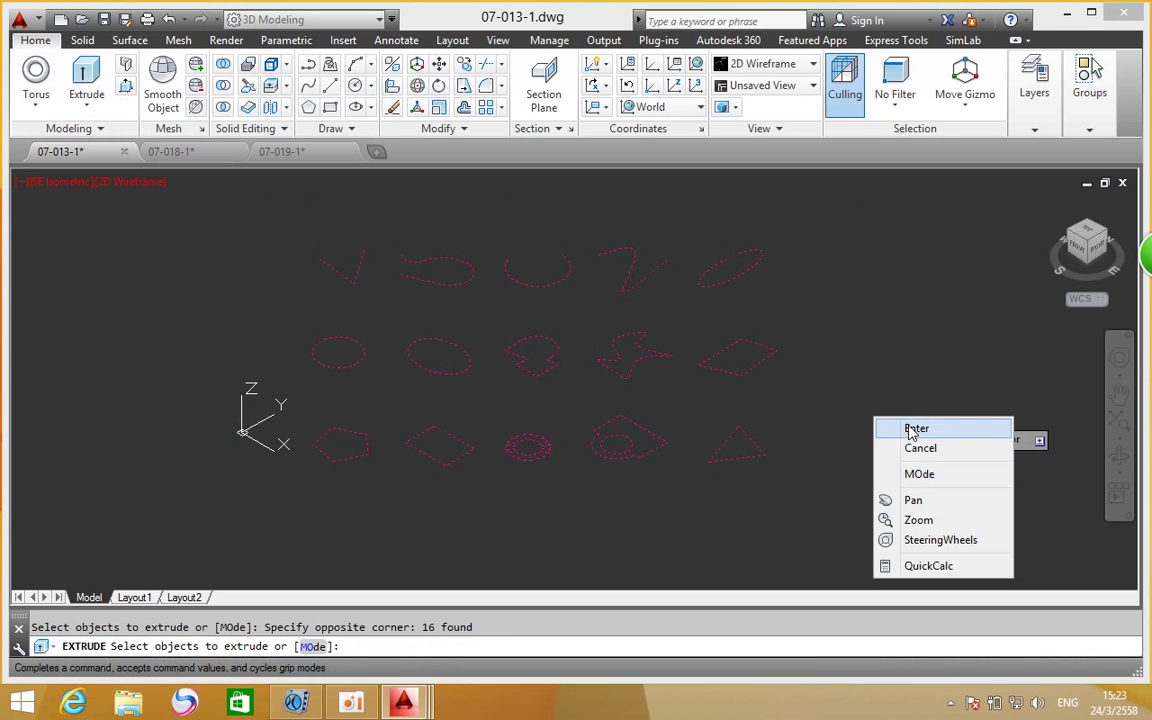
{"action": "left_click", "coordinate": [905, 429]}
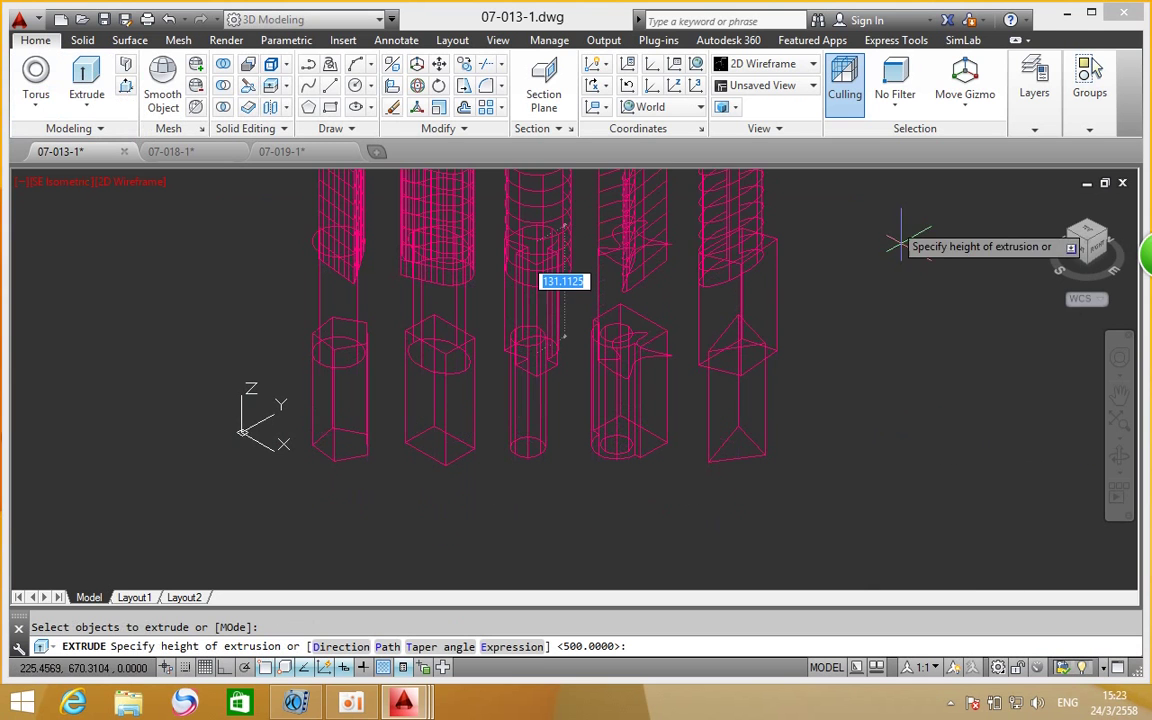
{"action": "type", "text": "40"}
{"action": "key", "text": "Return"}
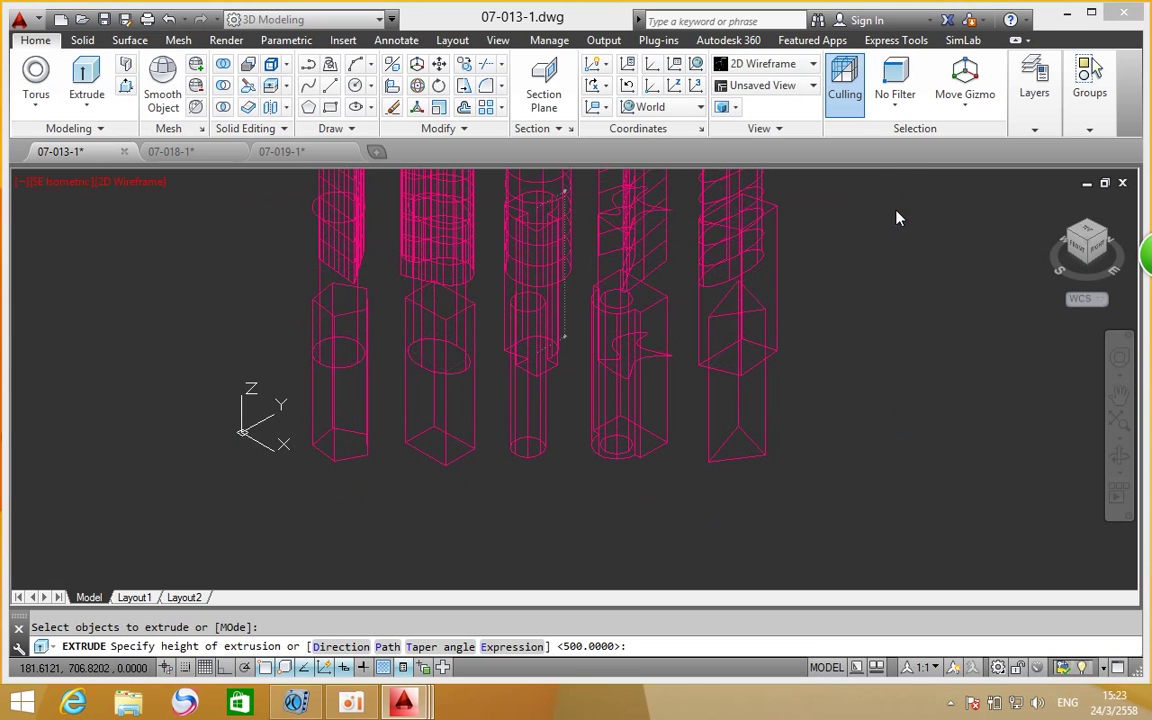
{"action": "middle_click_drag", "start_coordinate": [817, 298], "coordinate": [776, 314]}
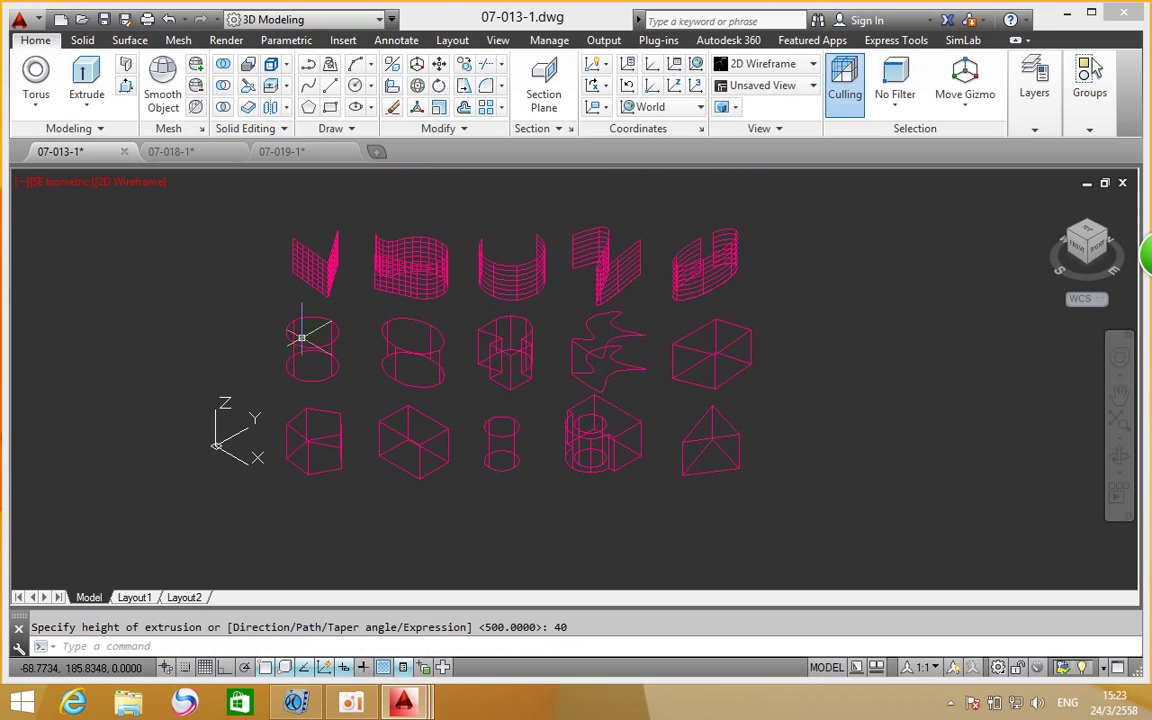
{"action": "key", "text": "Return"}
{"action": "left_click", "coordinate": [337, 345]}
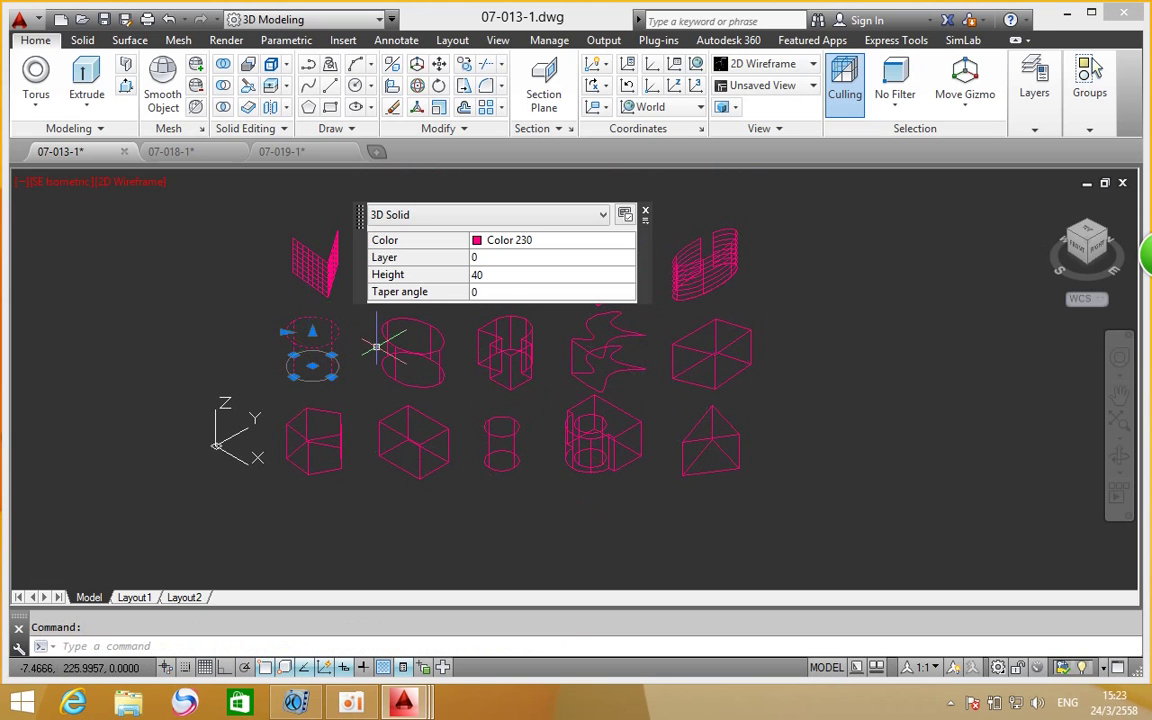
{"action": "key", "text": "Escape"}
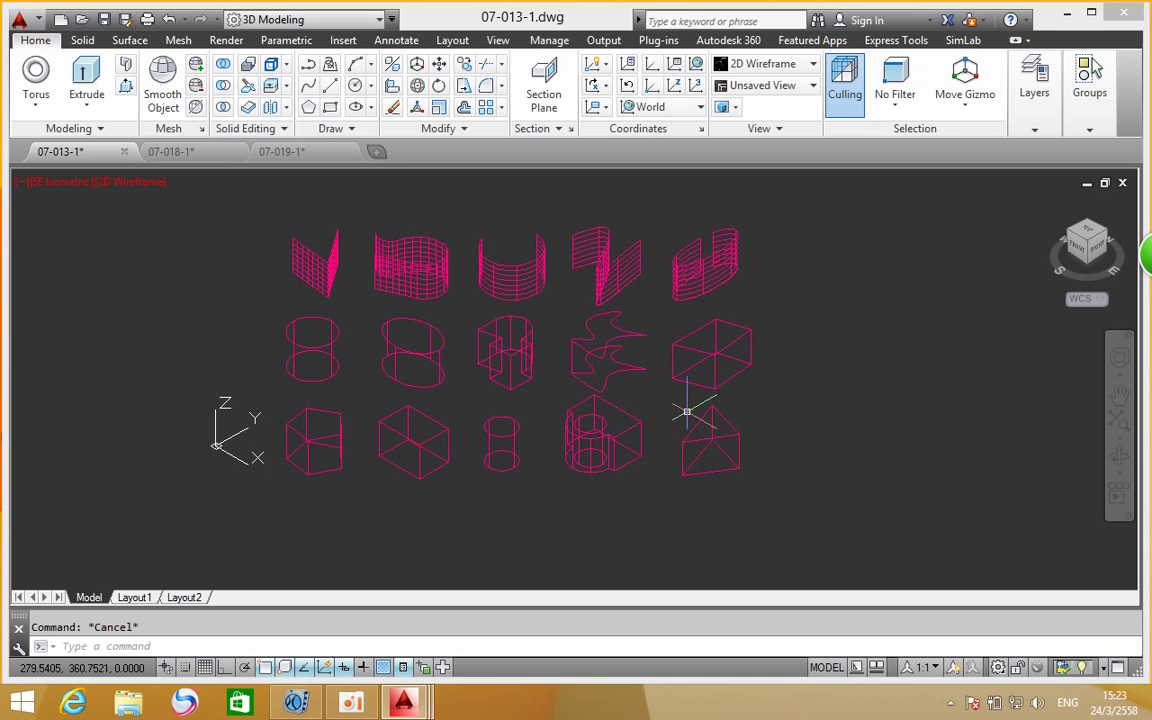
{"action": "scroll", "coordinate": [315, 255], "scroll_direction": "up", "scroll_amount": 5}
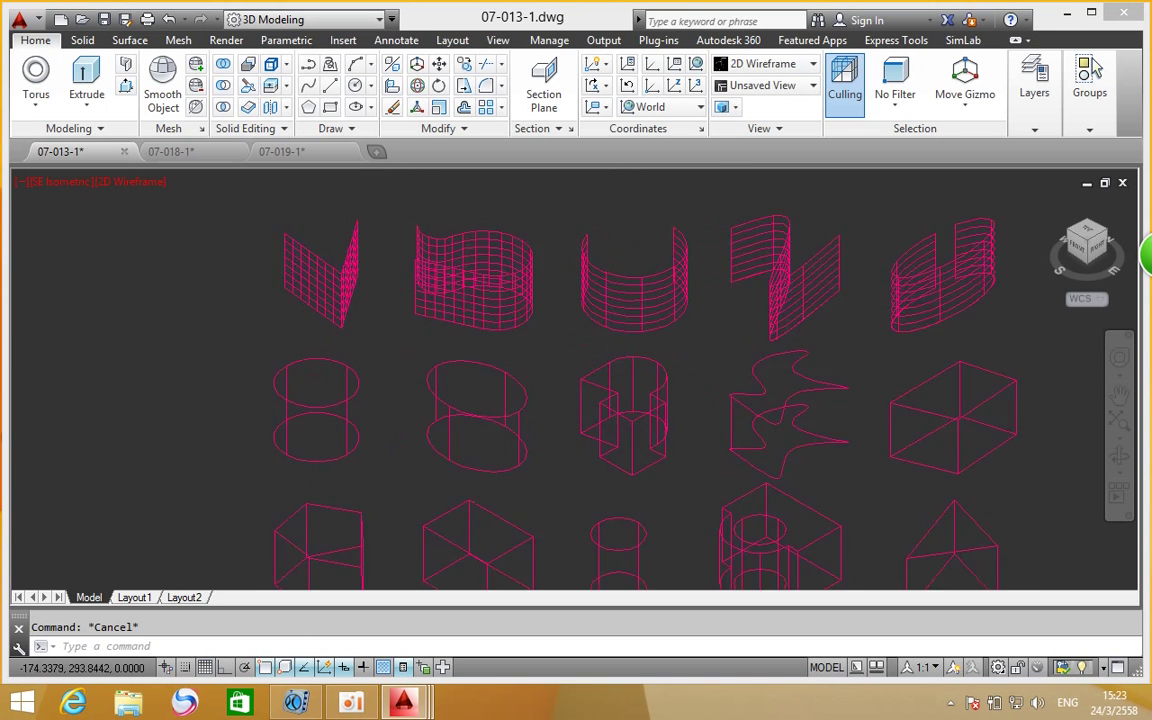
{"action": "scroll", "coordinate": [322, 260], "scroll_direction": "down", "scroll_amount": 5}
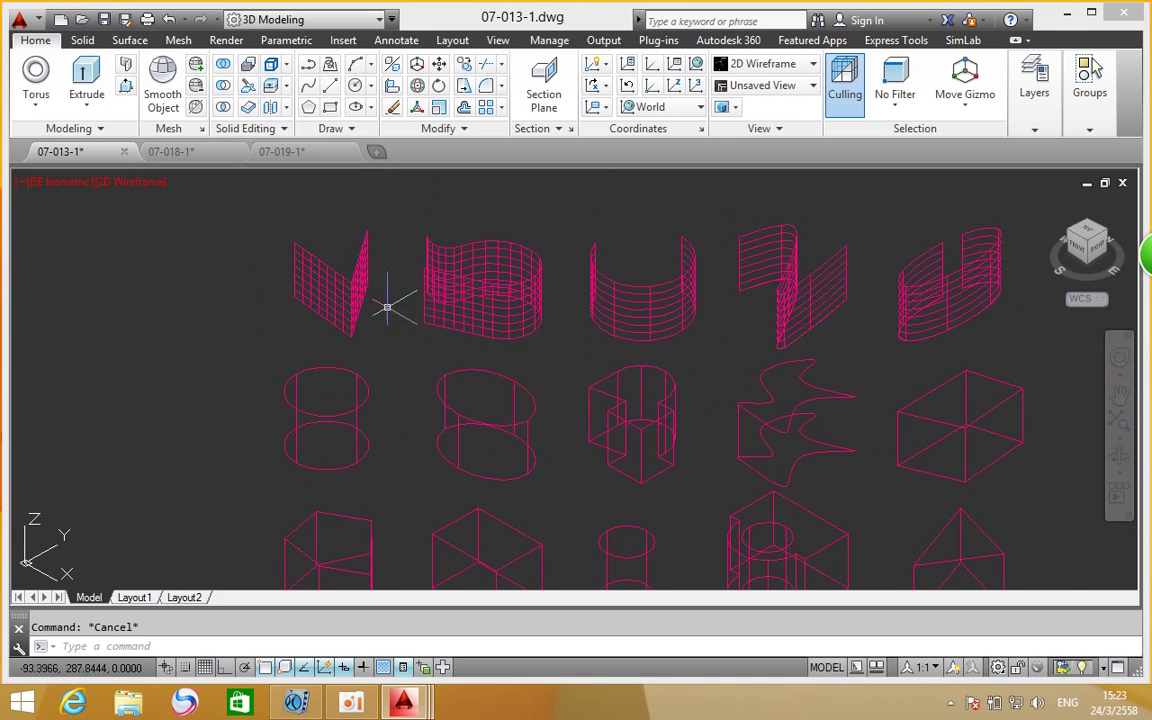
{"action": "middle_click_drag", "start_coordinate": [561, 325], "coordinate": [555, 350]}
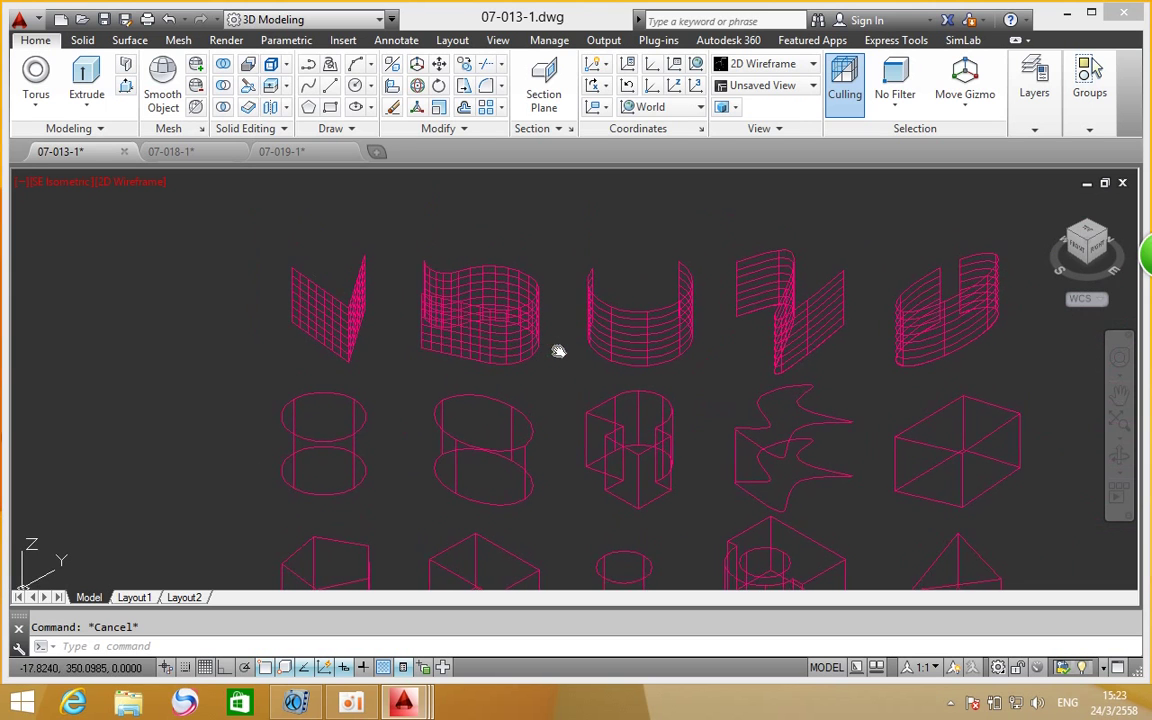
{"action": "scroll", "coordinate": [636, 290], "scroll_direction": "down", "scroll_amount": 4}
{"action": "scroll", "coordinate": [640, 299], "scroll_direction": "up", "scroll_amount": 2}
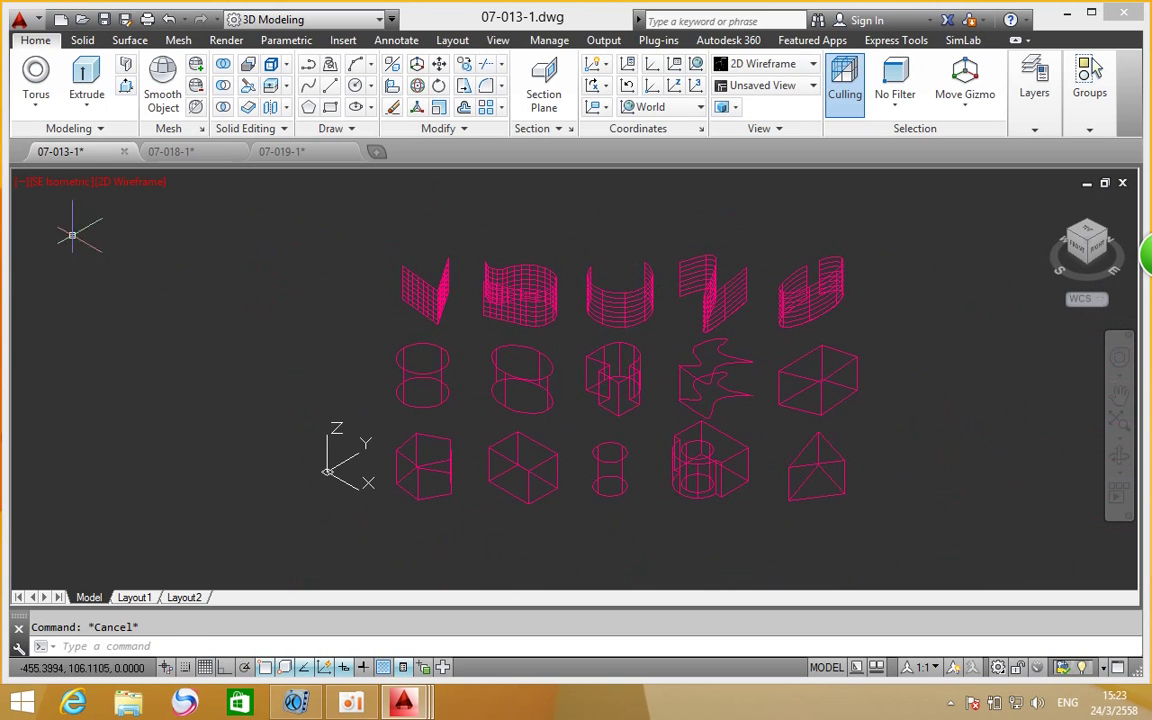
Step: Set the viewport to the Conceptual visual style, then bring up the 07-018-1 drawing
{"action": "left_click", "coordinate": [142, 187]}
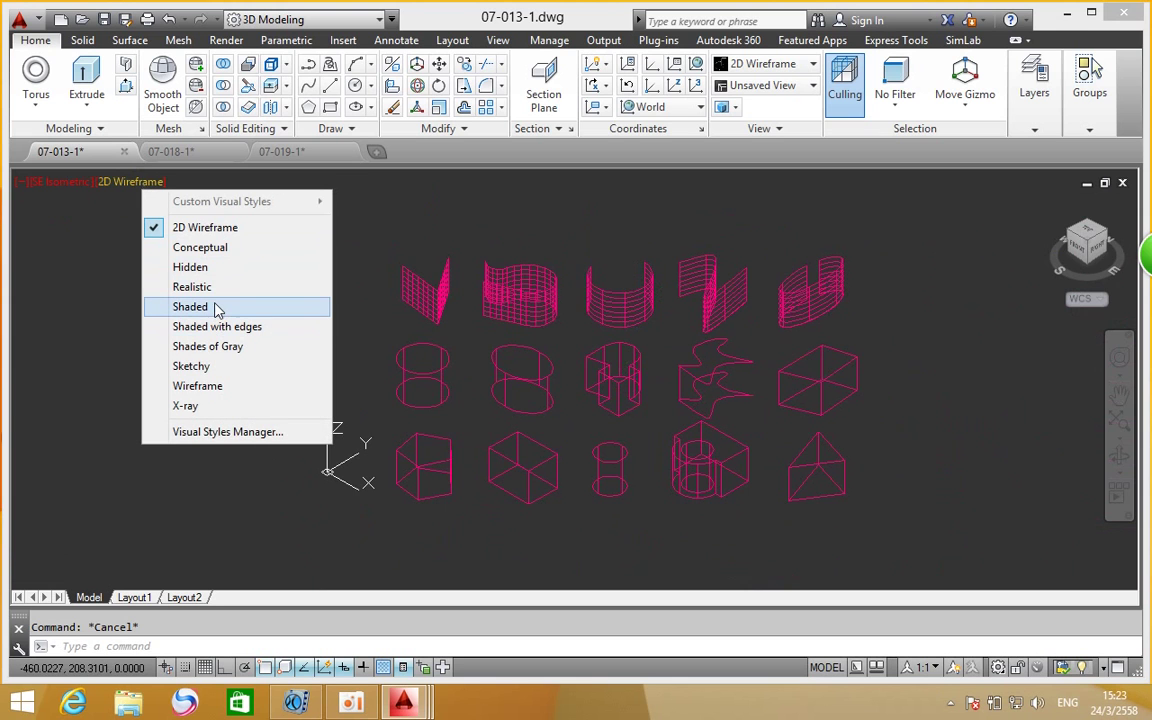
{"action": "left_click", "coordinate": [222, 248]}
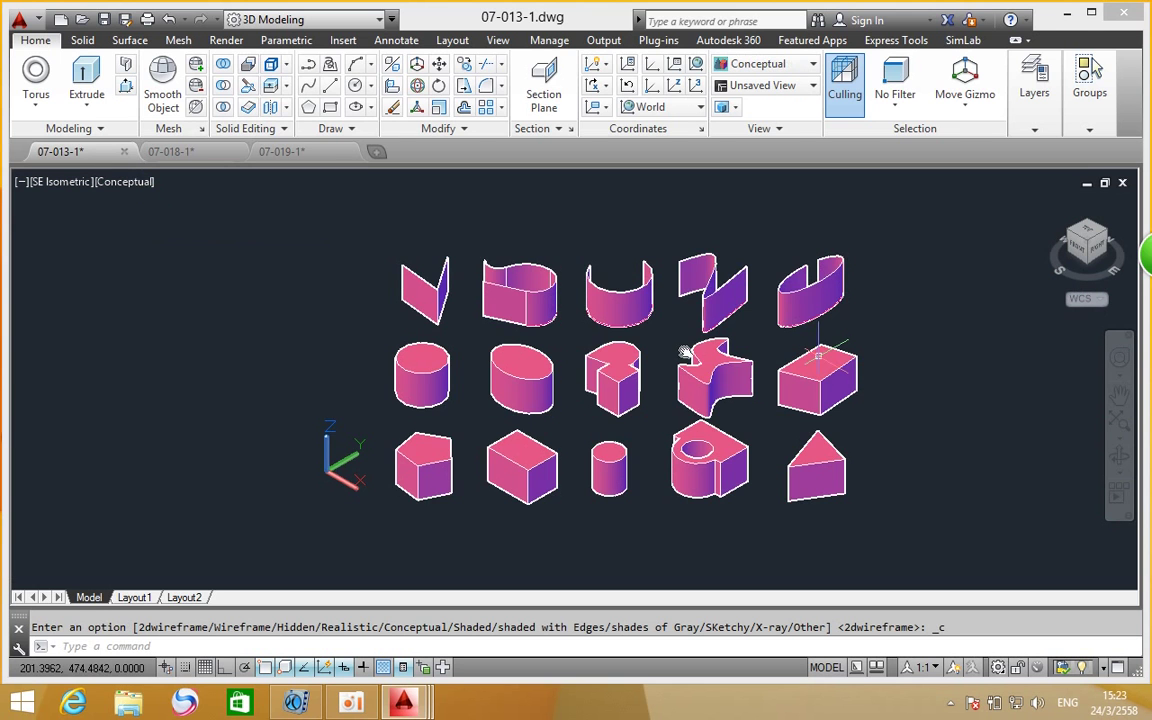
{"action": "scroll", "coordinate": [686, 352], "scroll_direction": "up", "scroll_amount": 1}
{"action": "scroll", "coordinate": [526, 296], "scroll_direction": "up", "scroll_amount": 1}
{"action": "middle_click_drag", "start_coordinate": [526, 296], "coordinate": [634, 306]}
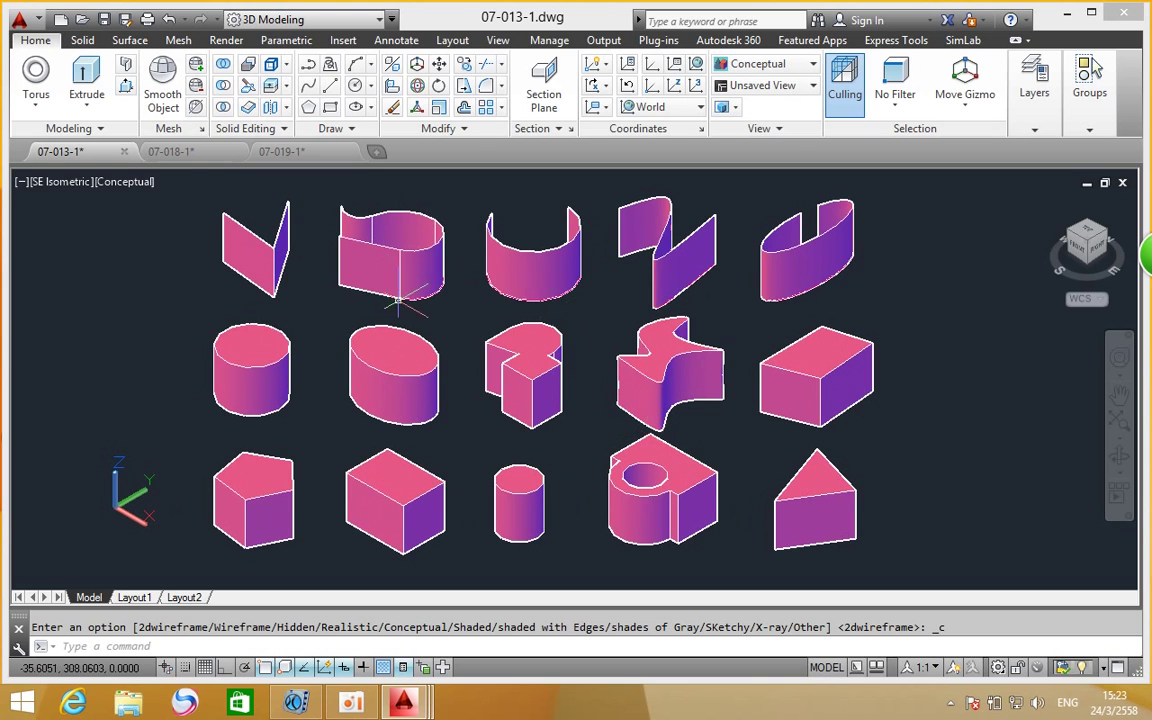
{"action": "left_click", "coordinate": [185, 158]}
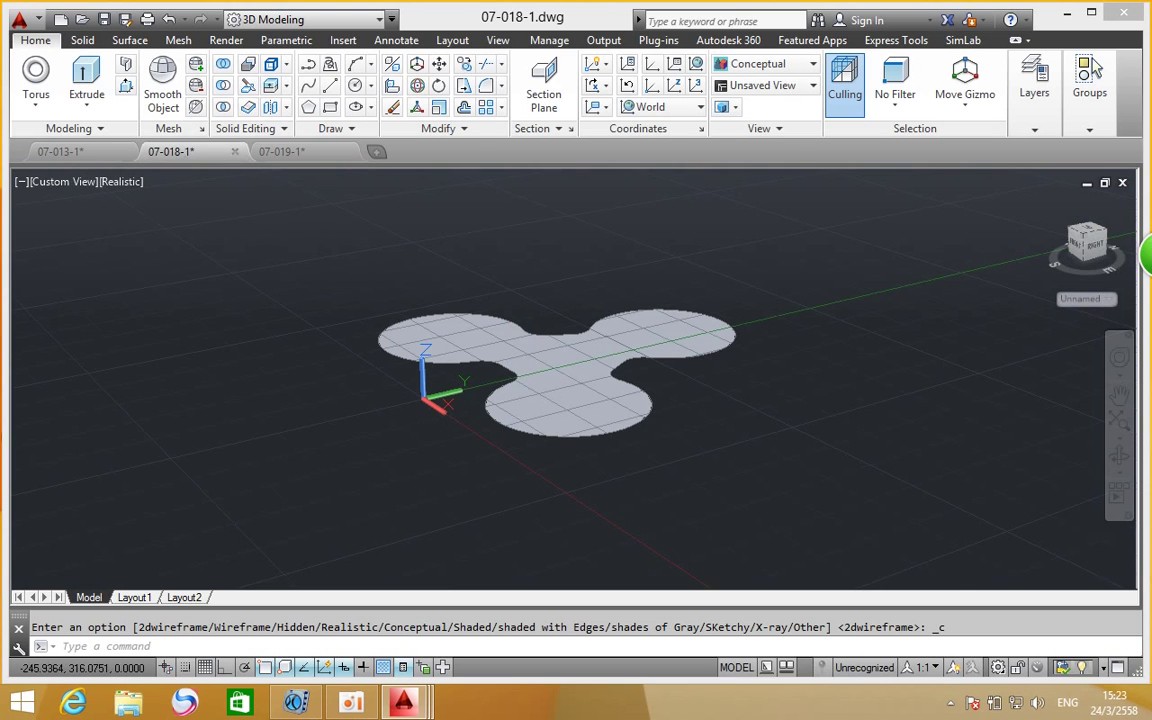
Step: Undo the previous extrusion, then select the trefoil profile for a new extrusion
{"action": "key", "text": "ctrl+z"}
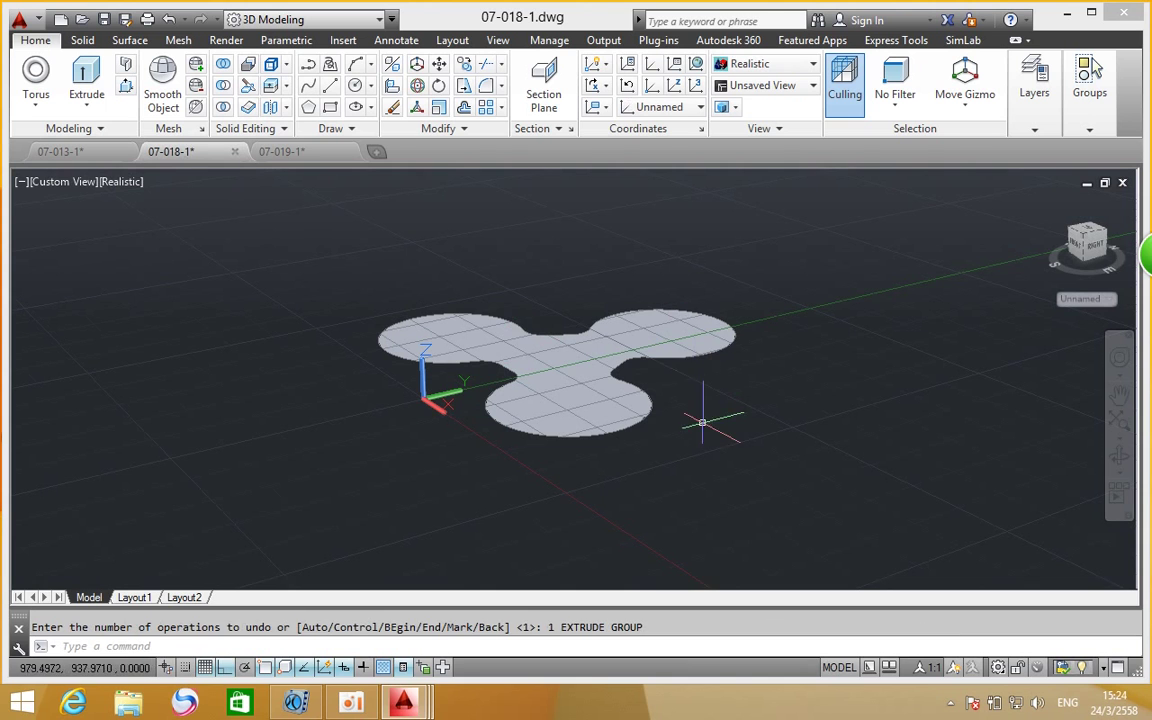
{"action": "middle_click_drag", "start_coordinate": [660, 367], "coordinate": [657, 370]}
{"action": "scroll", "coordinate": [657, 369], "scroll_direction": "up", "scroll_amount": 3}
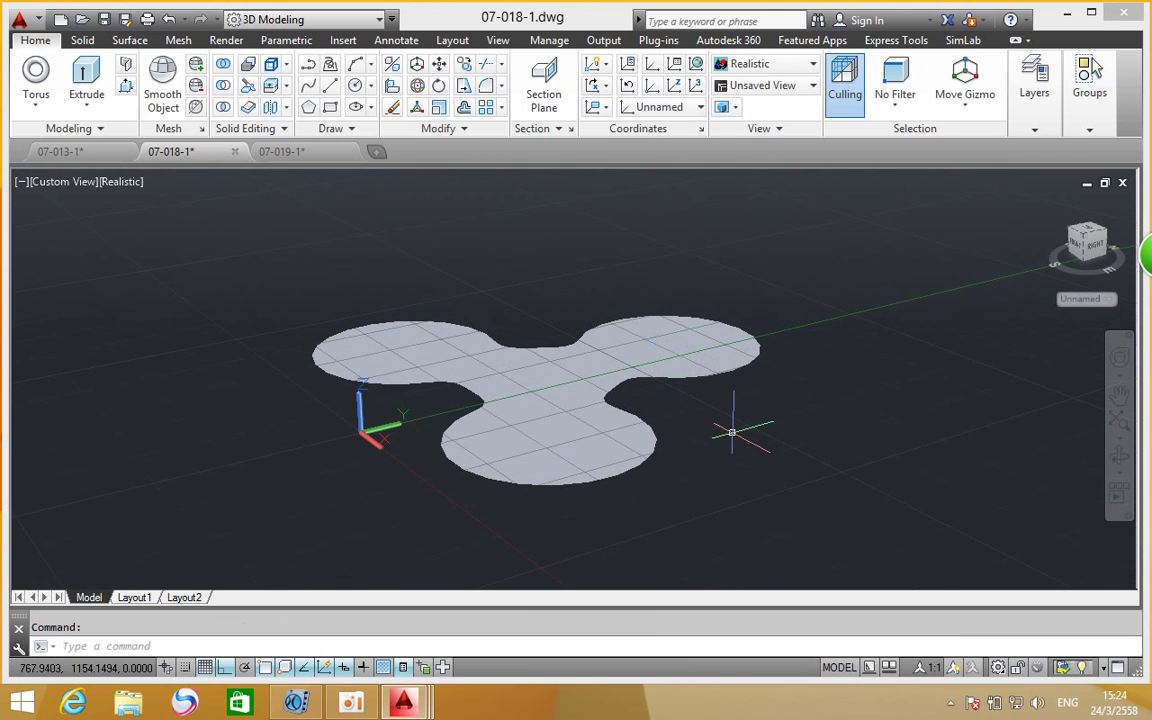
{"action": "left_click", "coordinate": [88, 74]}
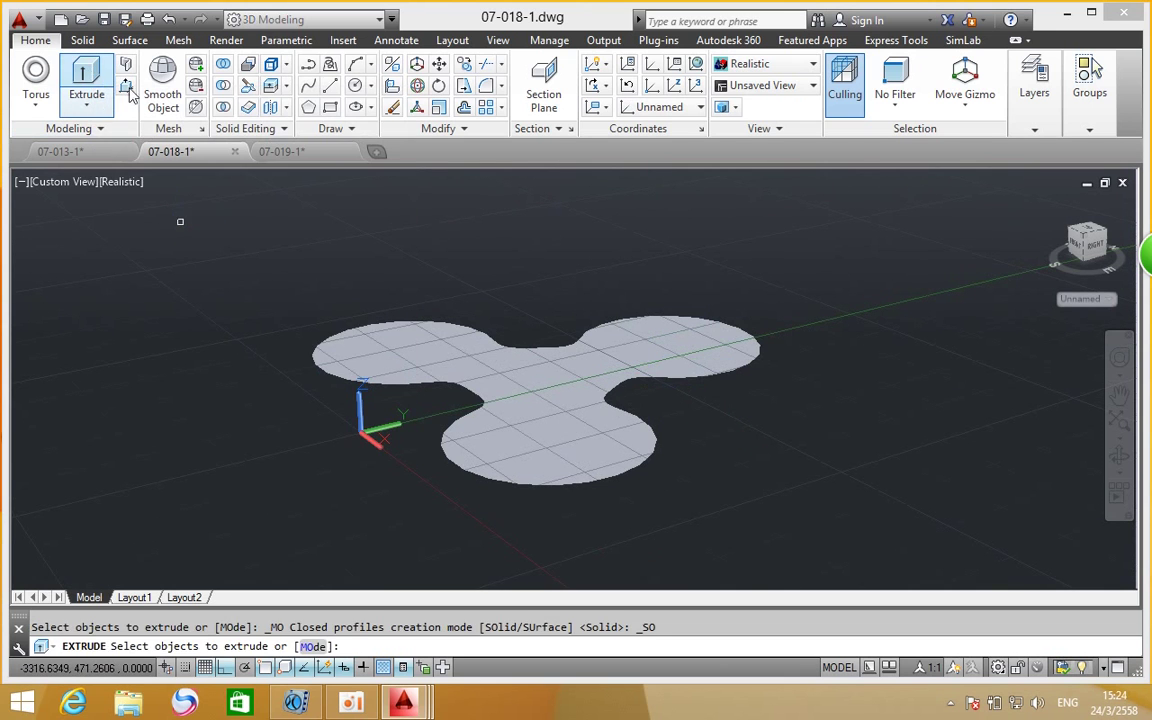
{"action": "left_click", "coordinate": [695, 376]}
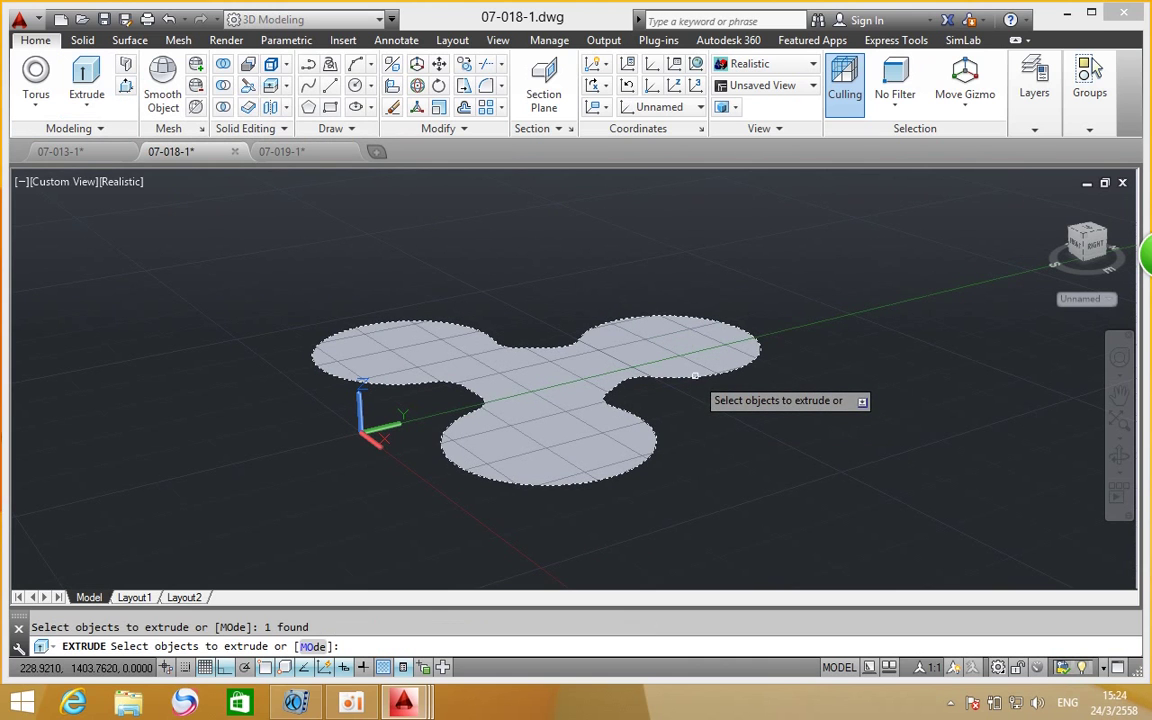
{"action": "right_click", "coordinate": [775, 398]}
{"action": "left_click", "coordinate": [803, 406]}
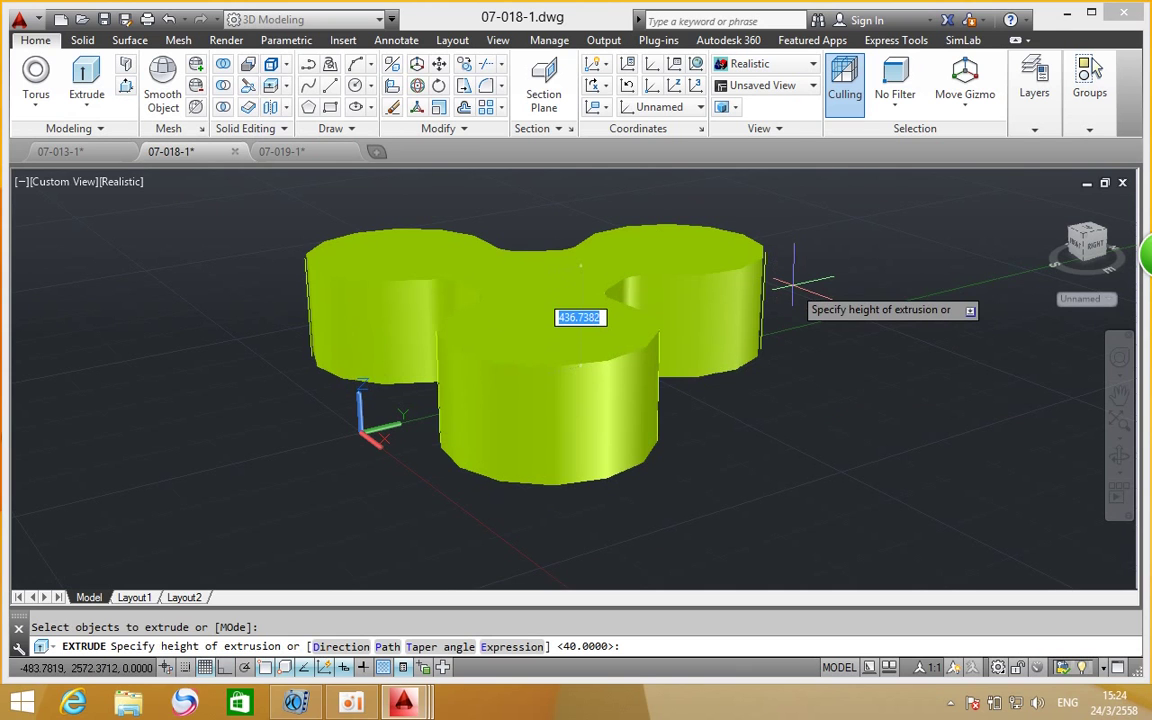
Step: Extrude the trefoil 300 units high with a 15° taper angle
{"action": "type", "text": "t"}
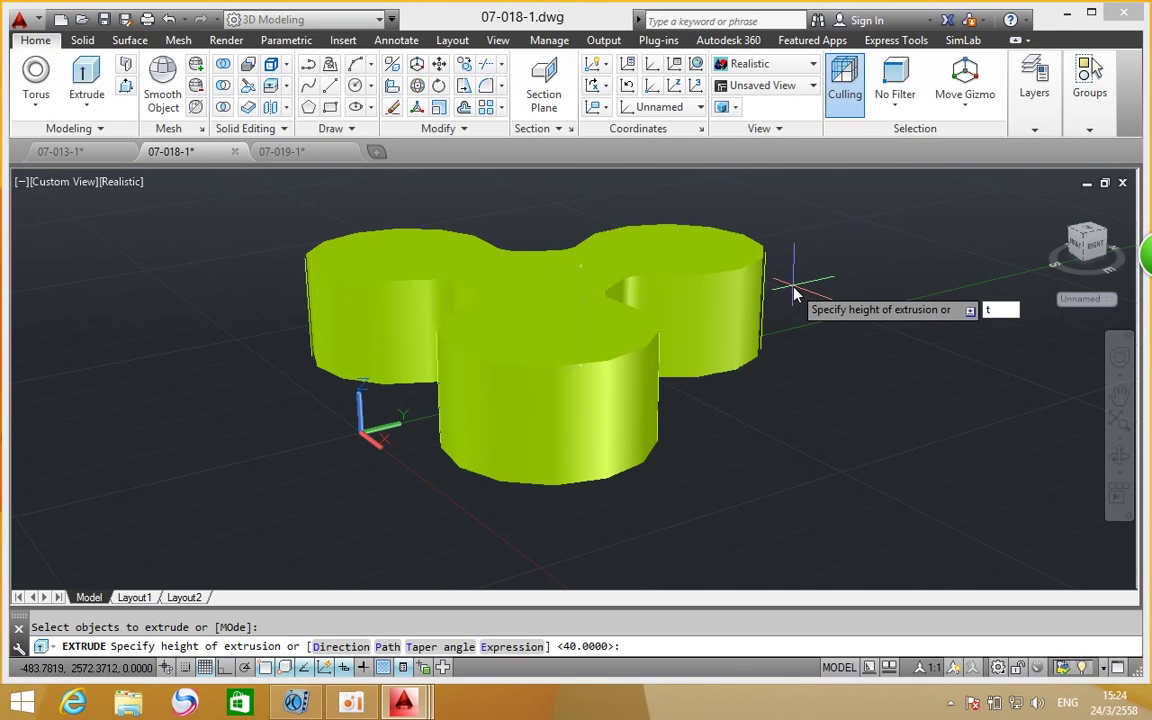
{"action": "middle_click_drag", "start_coordinate": [795, 292], "coordinate": [795, 230], "text": "shift"}
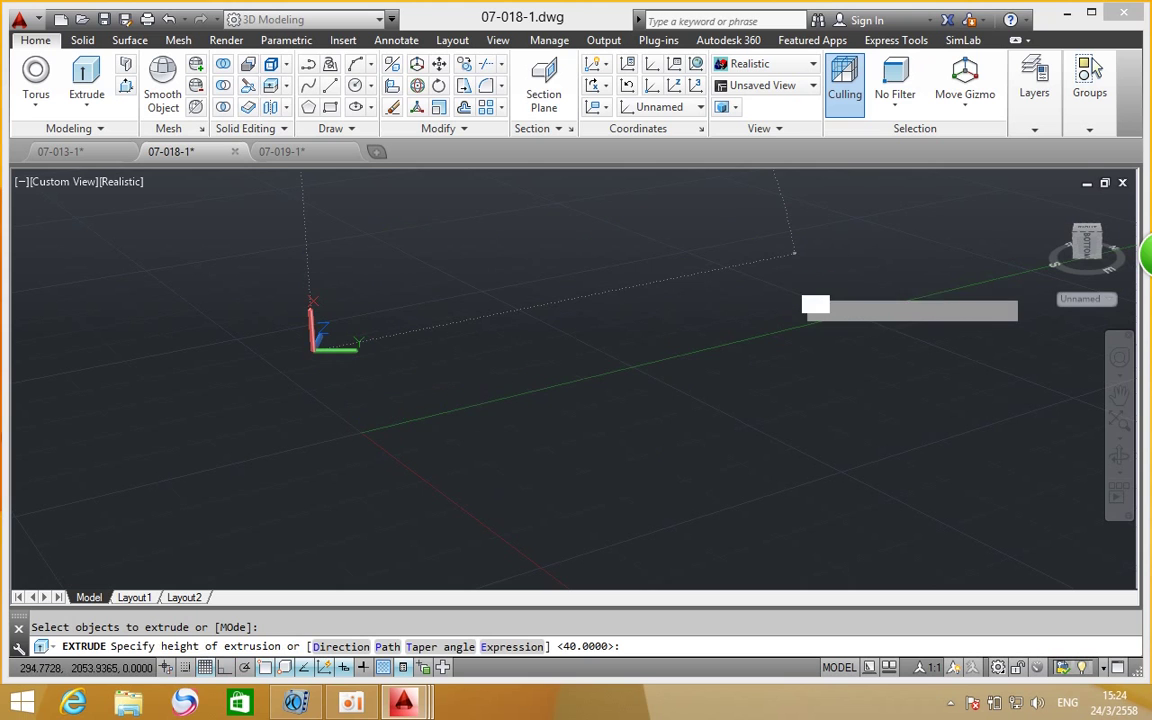
{"action": "key", "text": "Return"}
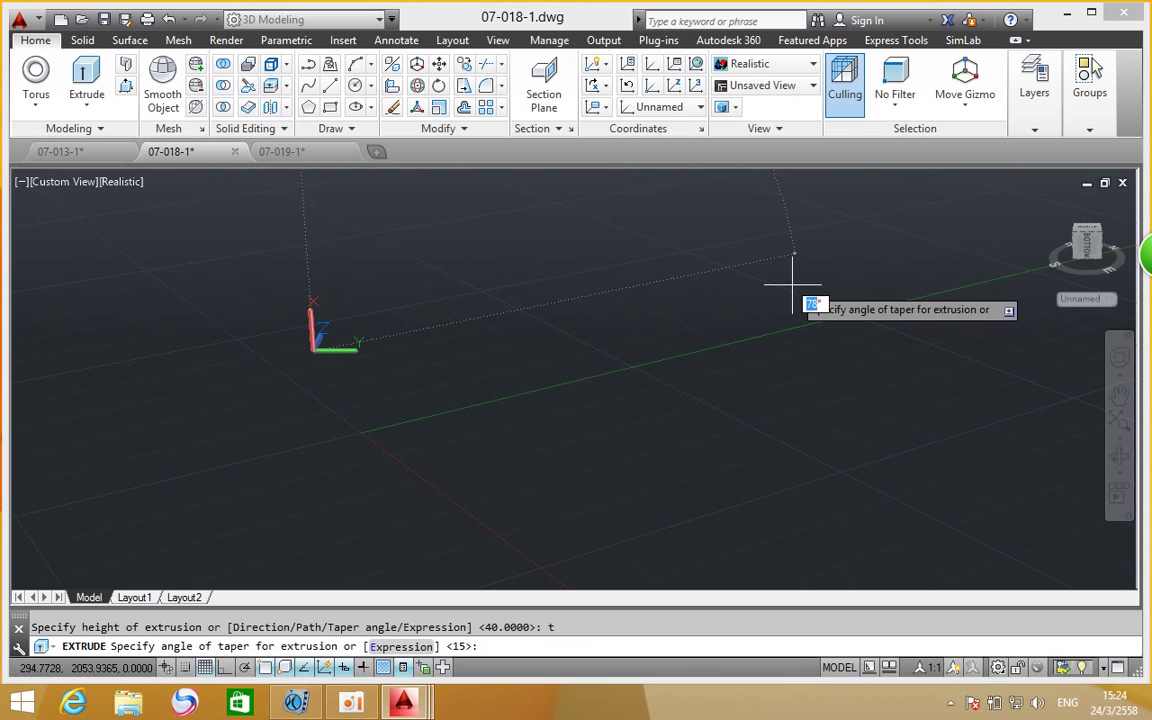
{"action": "type", "text": "15"}
{"action": "key", "text": "Return"}
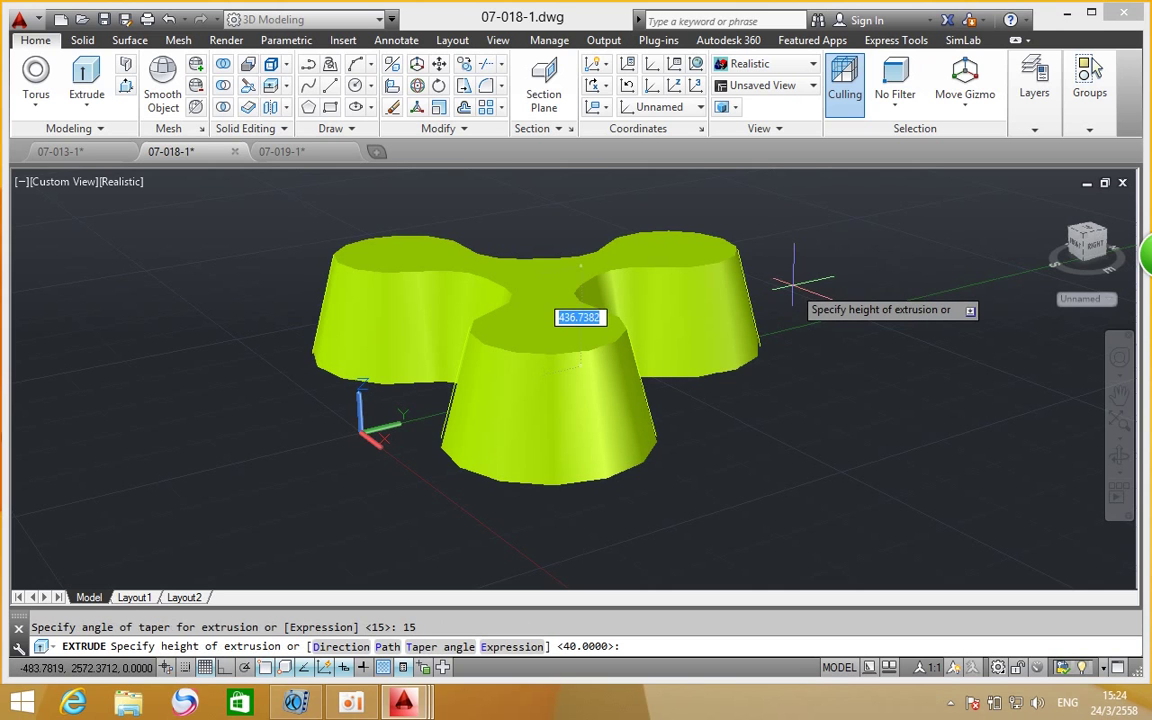
{"action": "type", "text": "300"}
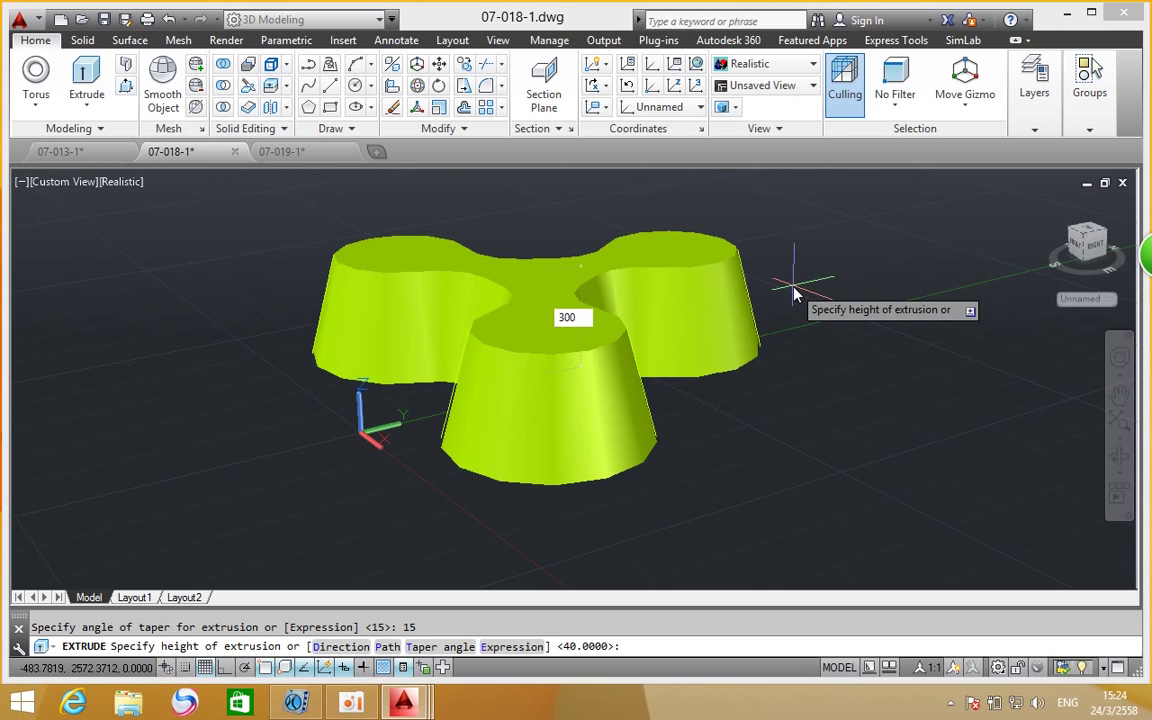
{"action": "key", "text": "Return"}
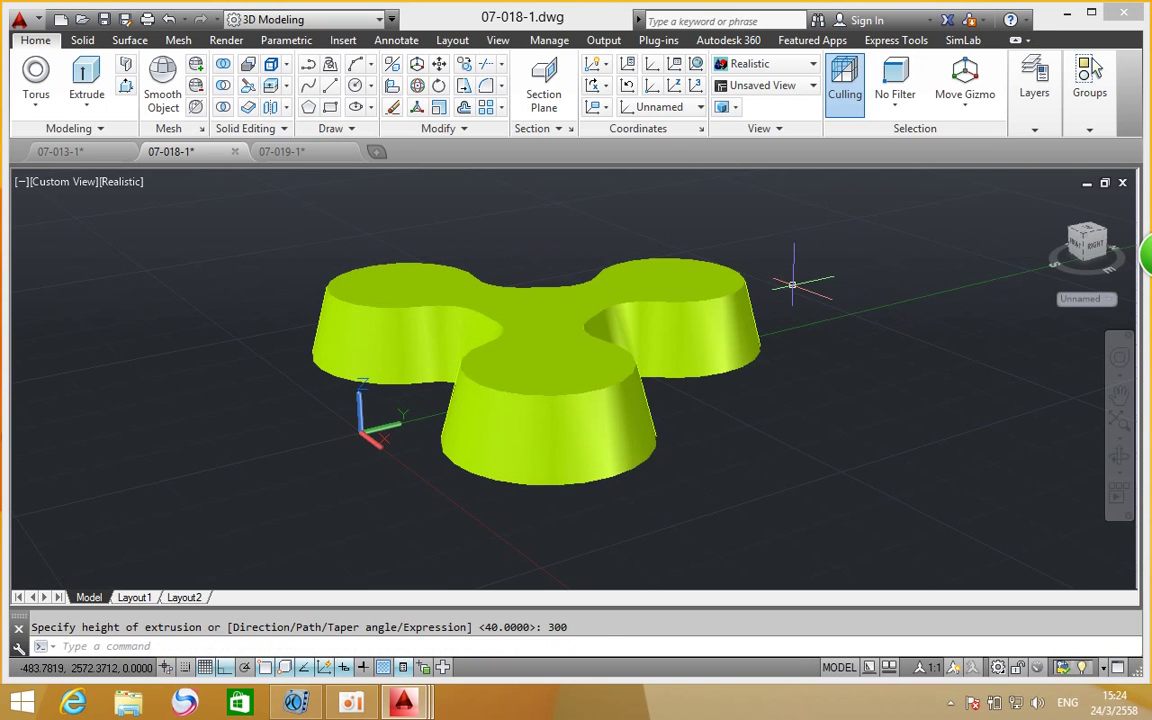
{"action": "middle_click_drag", "start_coordinate": [740, 343], "coordinate": [620, 298]}
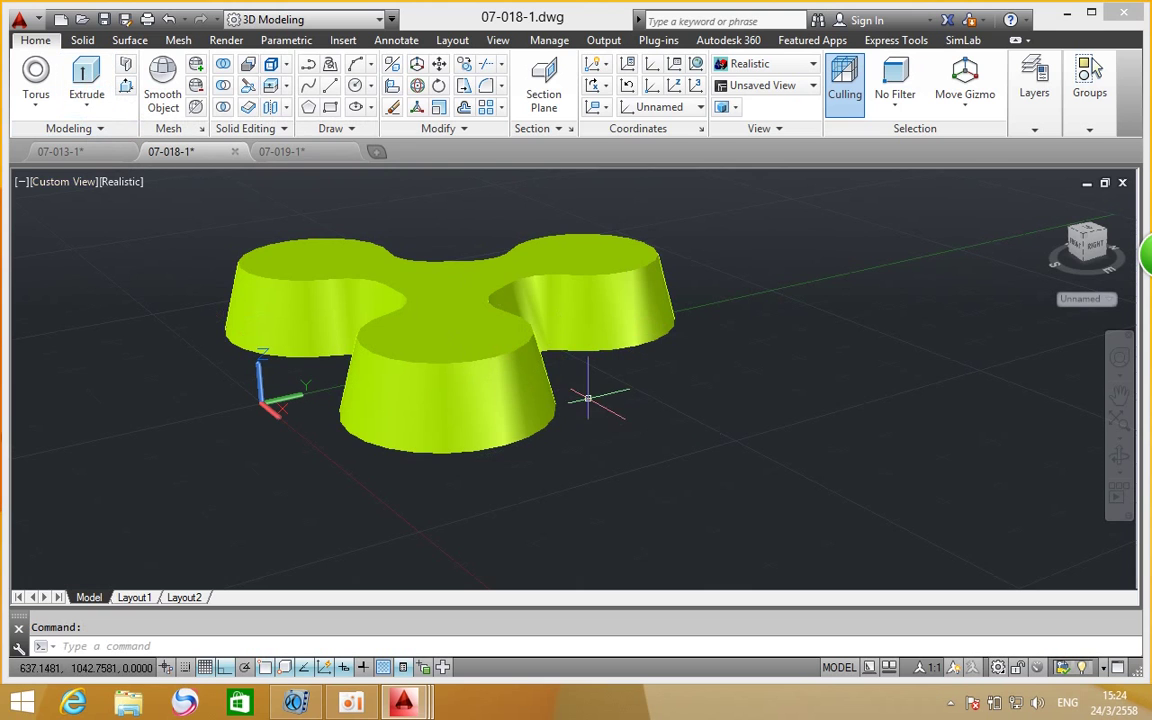
Step: Switch to 07-019-1, undo one extrusion, and enlarge the view of the models
{"action": "key", "text": "ctrl+Tab"}
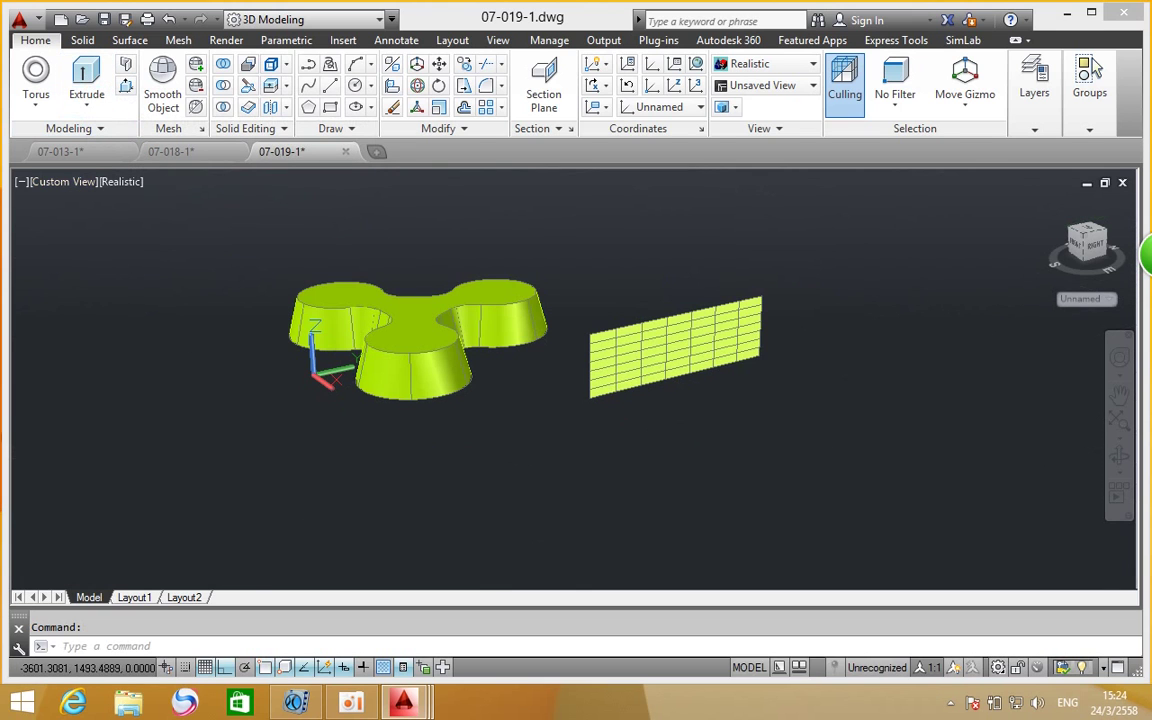
{"action": "key", "text": "ctrl+z"}
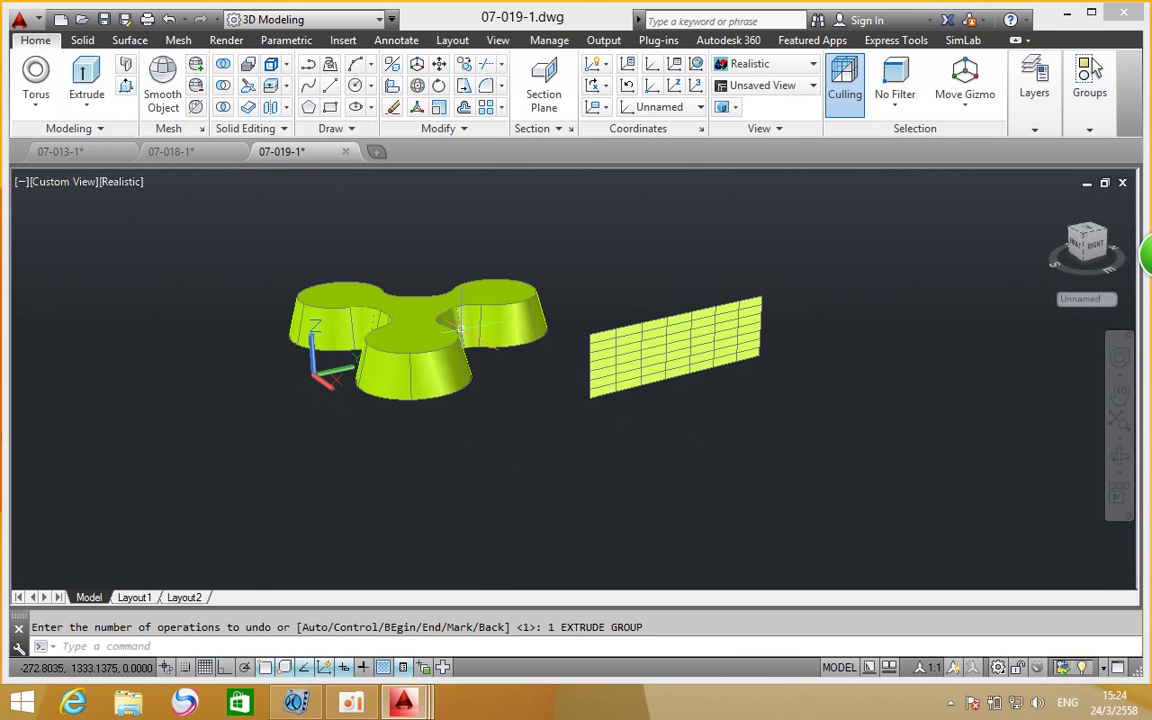
{"action": "middle_click_drag", "start_coordinate": [460, 328], "coordinate": [463, 368], "text": "shift"}
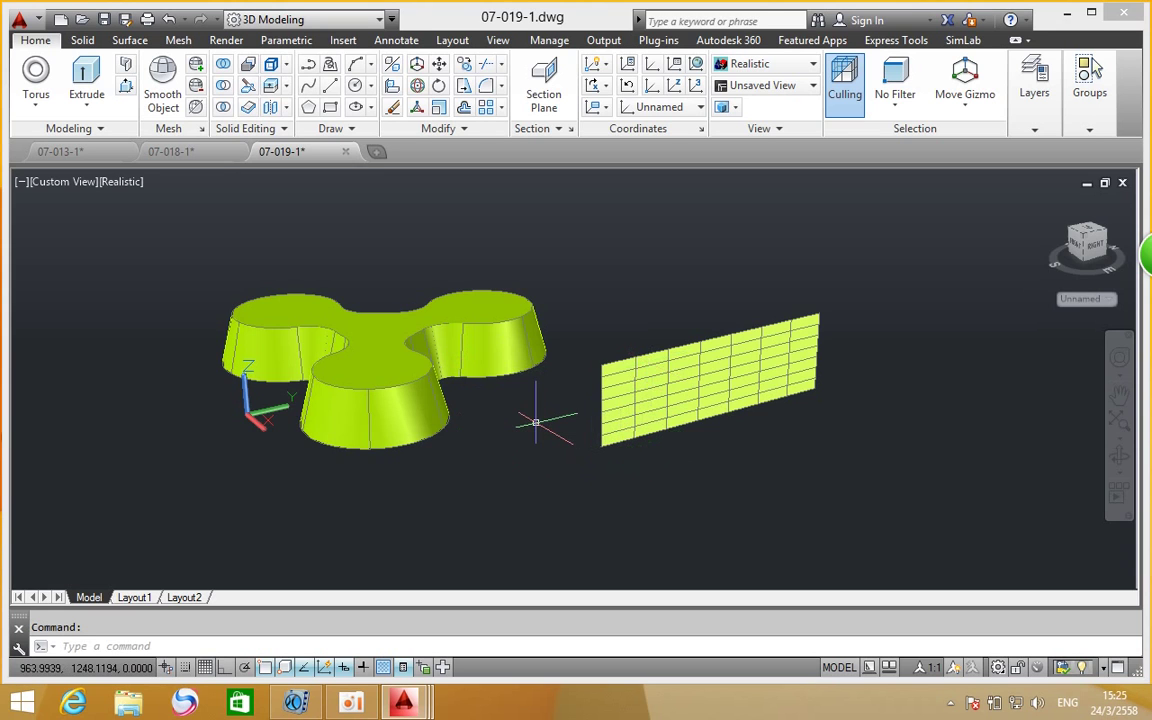
Step: Select the trefoil's top face and the gridded panel and extrude both 500 units
{"action": "left_click", "coordinate": [88, 78]}
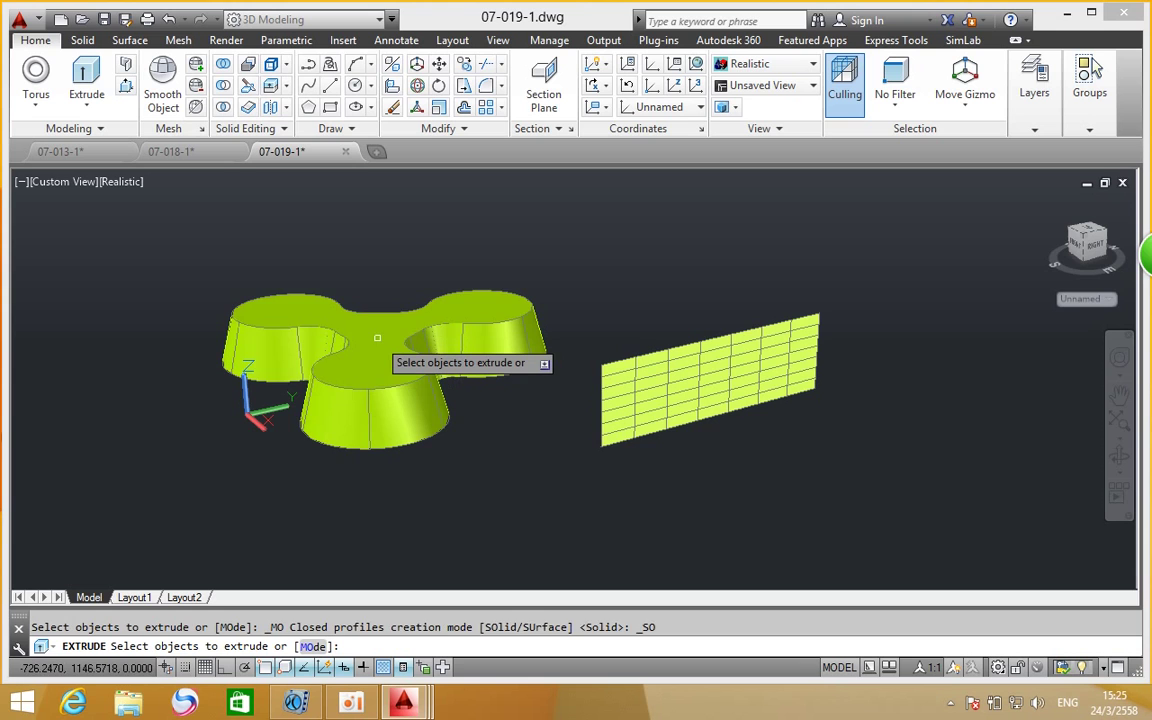
{"action": "left_click", "coordinate": [377, 338]}
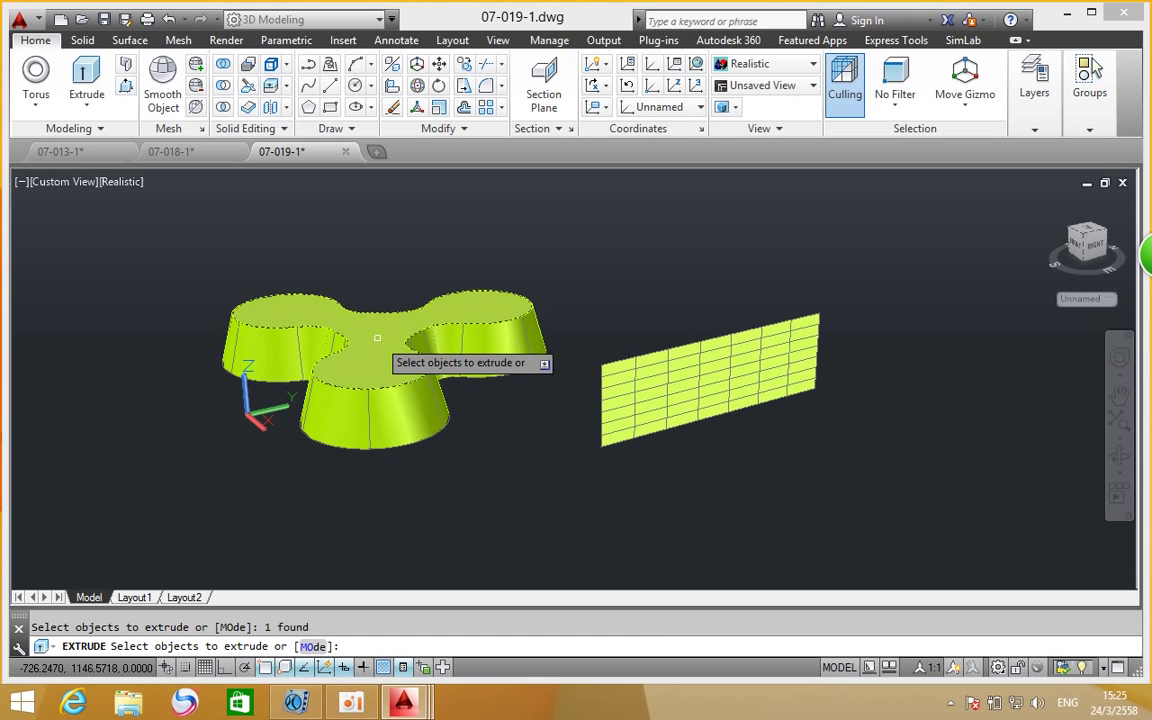
{"action": "left_click", "coordinate": [648, 354]}
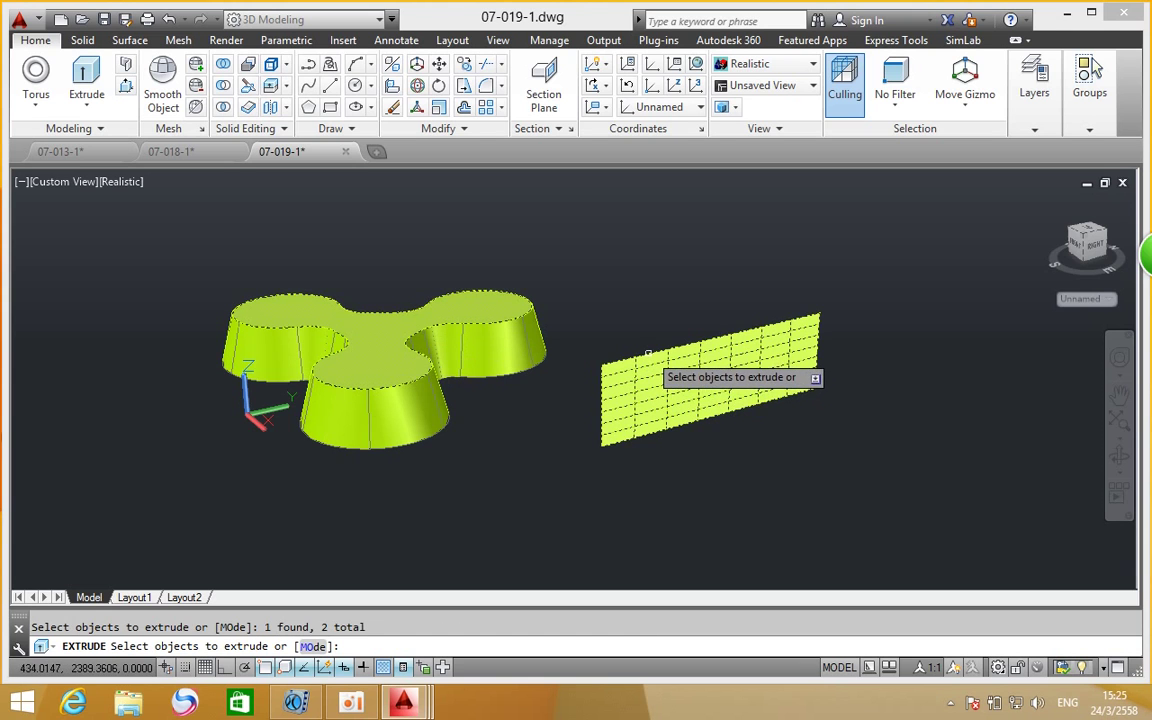
{"action": "right_click", "coordinate": [630, 268]}
{"action": "left_click", "coordinate": [650, 283]}
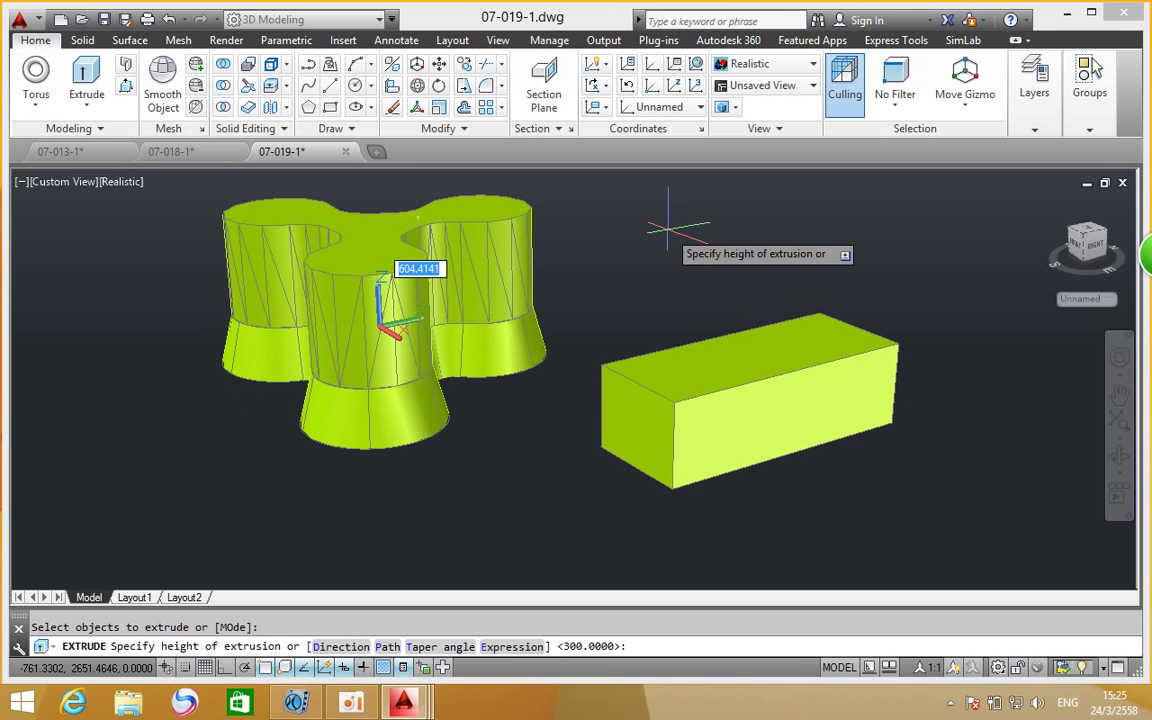
{"action": "type", "text": "500"}
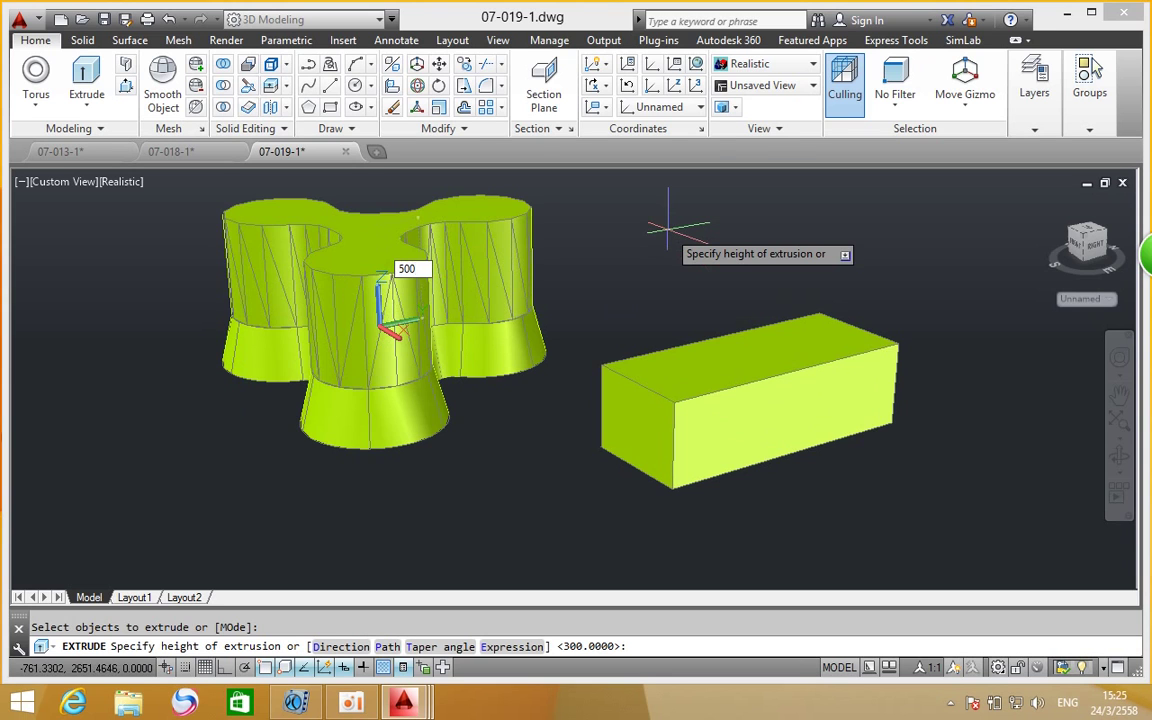
{"action": "key", "text": "Return"}
{"action": "type", "text": "500"}
{"action": "key", "text": "Return"}
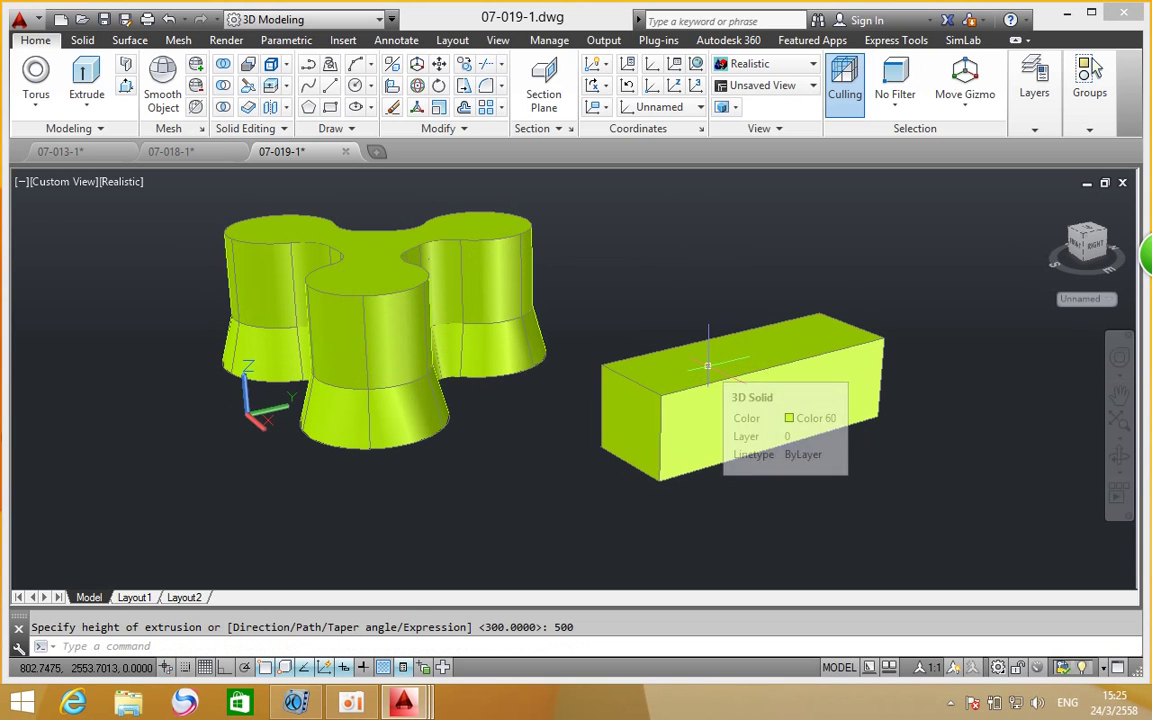
Step: Set the trefoil's upper straight column to Blue in Quick Properties
{"action": "left_click", "coordinate": [698, 366]}
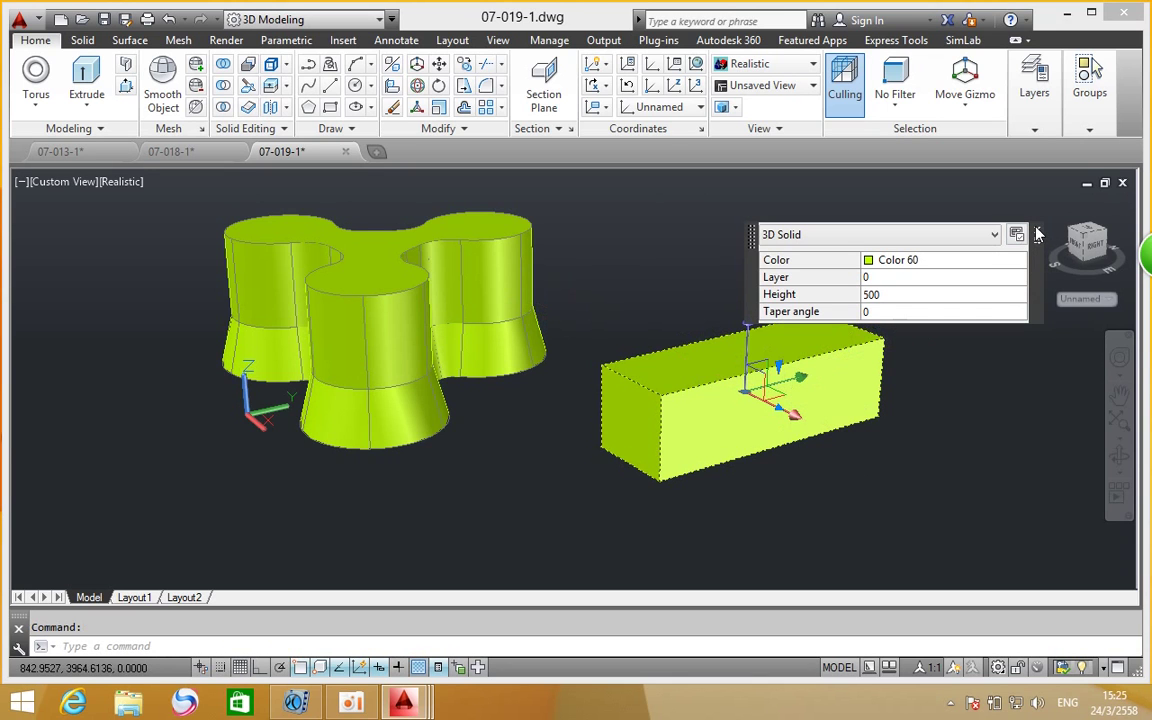
{"action": "key", "text": "Escape"}
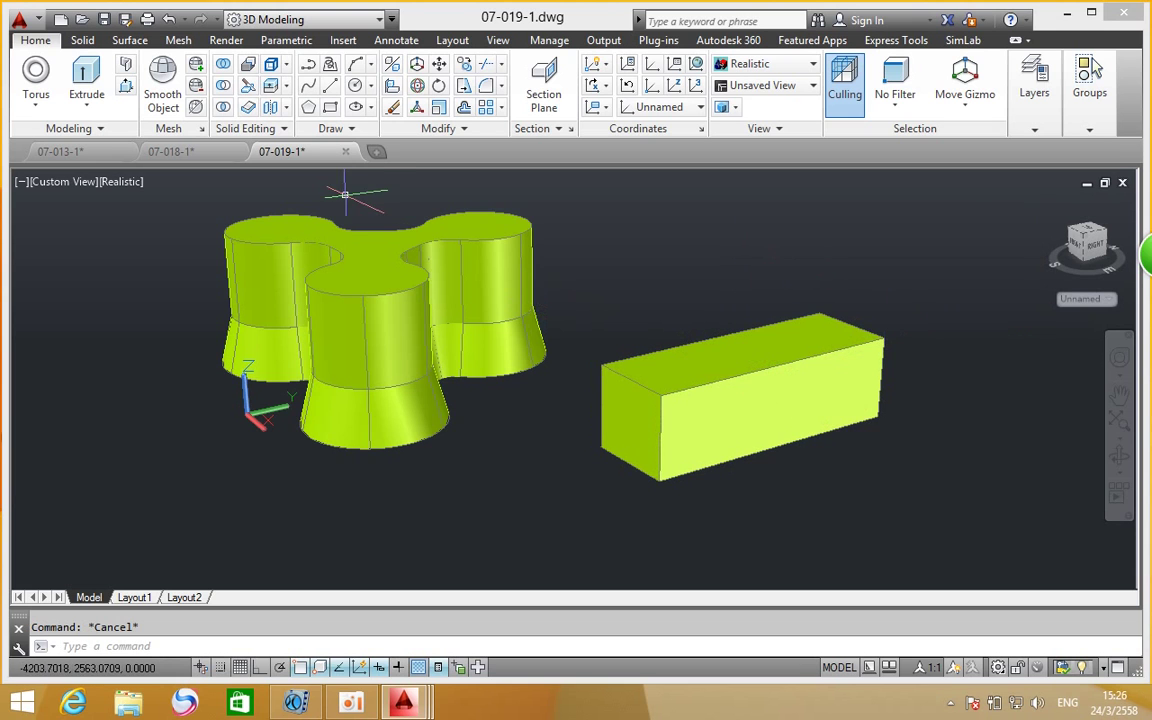
{"action": "left_click", "coordinate": [371, 298]}
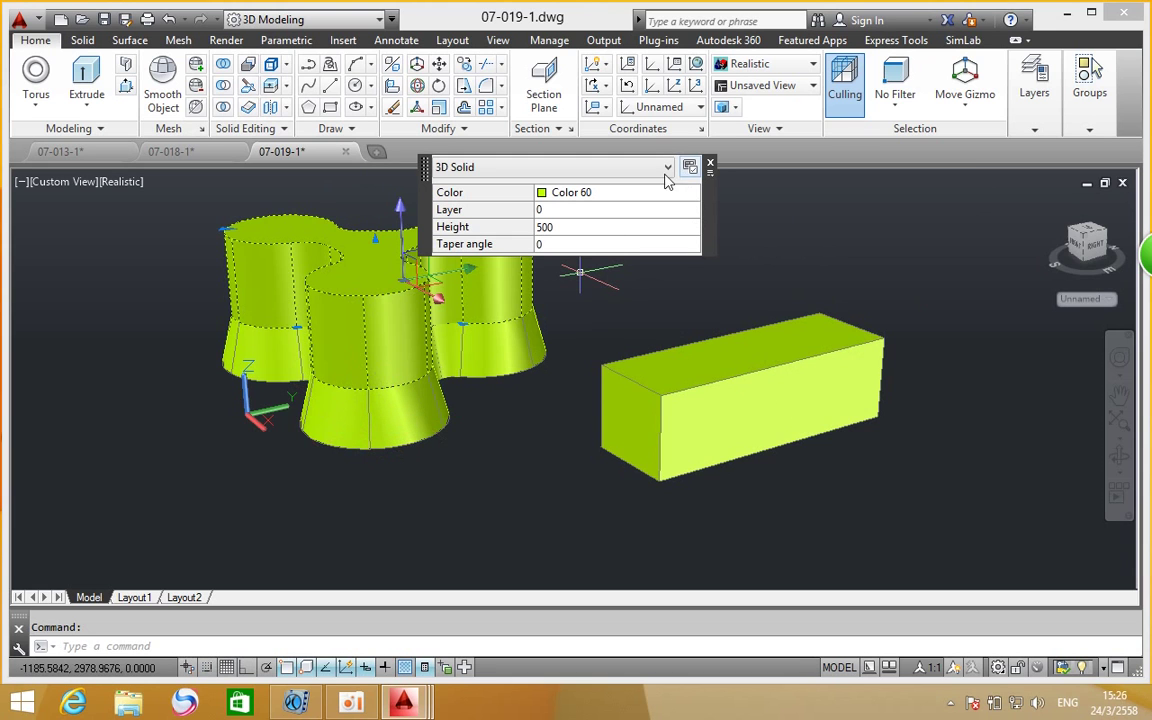
{"action": "left_click", "coordinate": [669, 193]}
{"action": "left_click", "coordinate": [694, 193]}
{"action": "left_click", "coordinate": [581, 260]}
{"action": "key", "text": "Escape"}
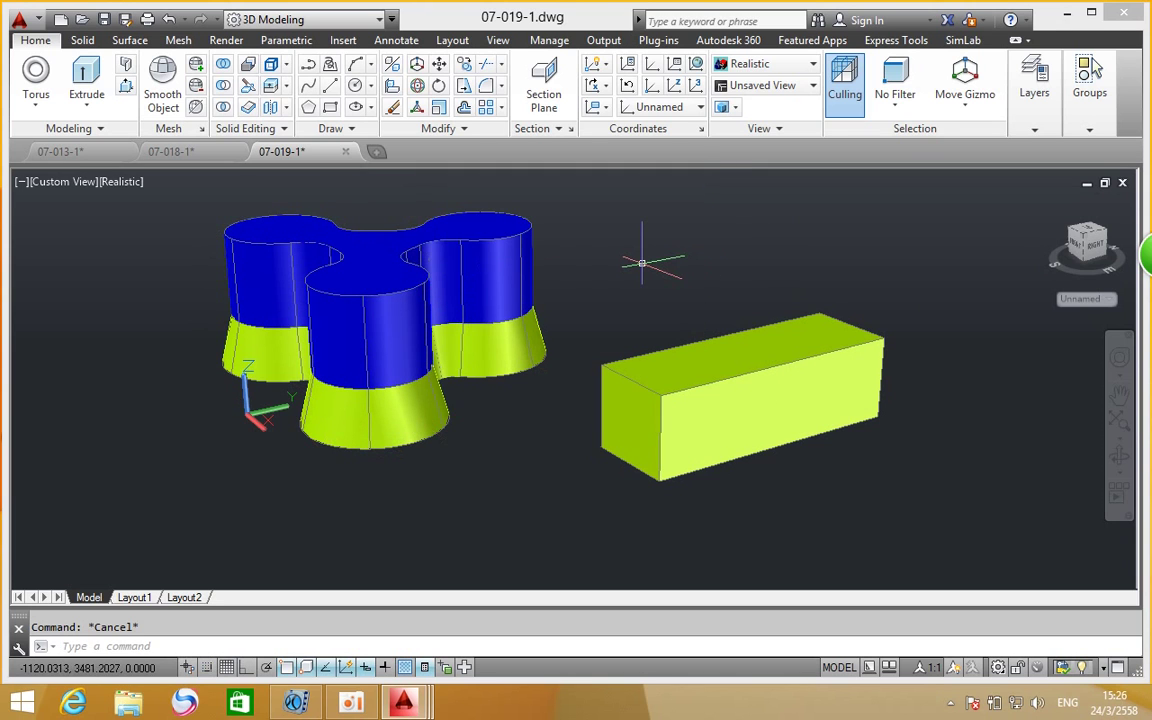